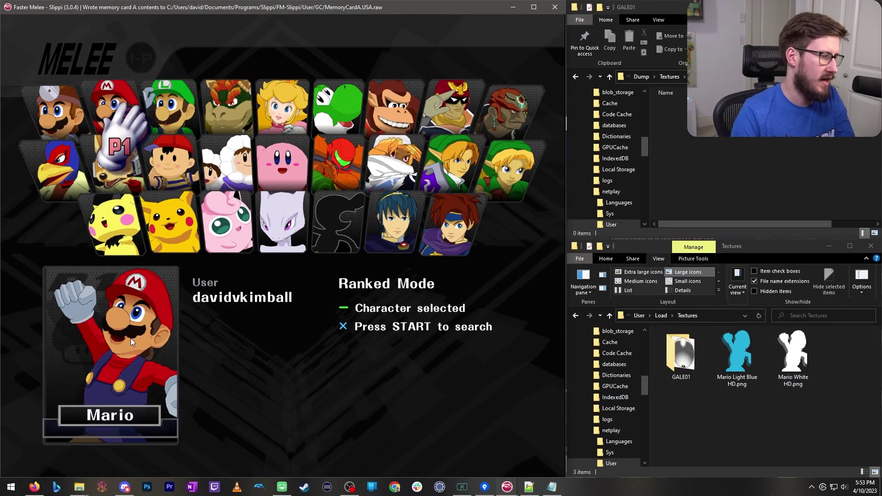
Cycle through Mario's costumes on the character select screen to examine each portrait.
key("x")
key("x")
key("x")
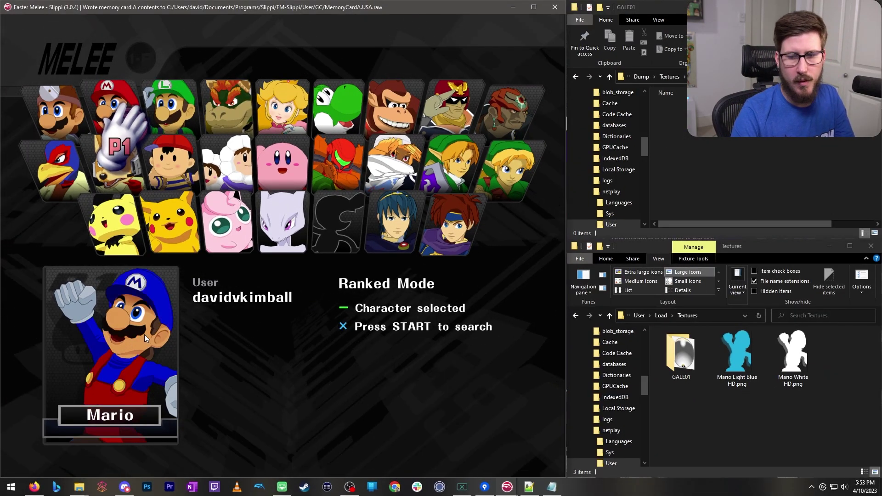
key("x")
key("x")
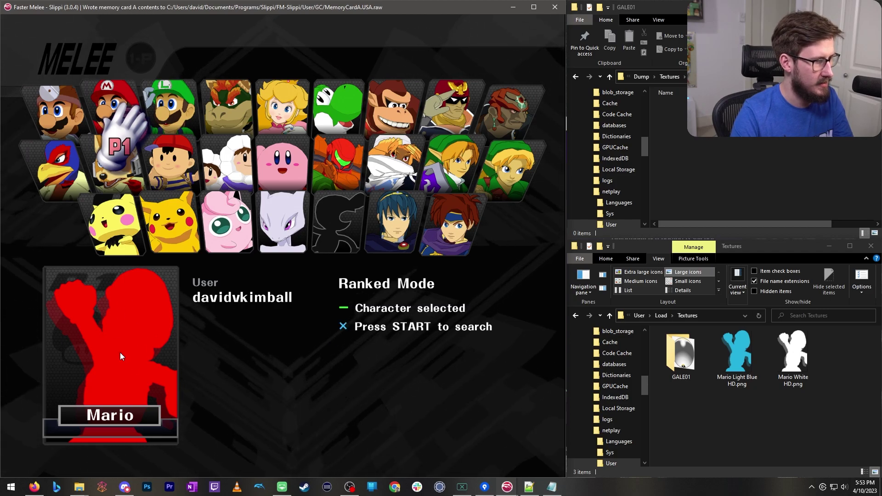
key("x")
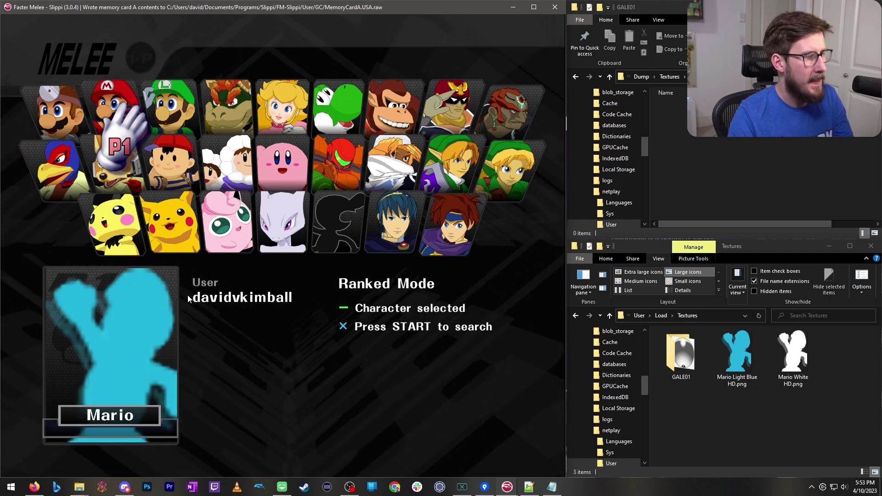
key("x")
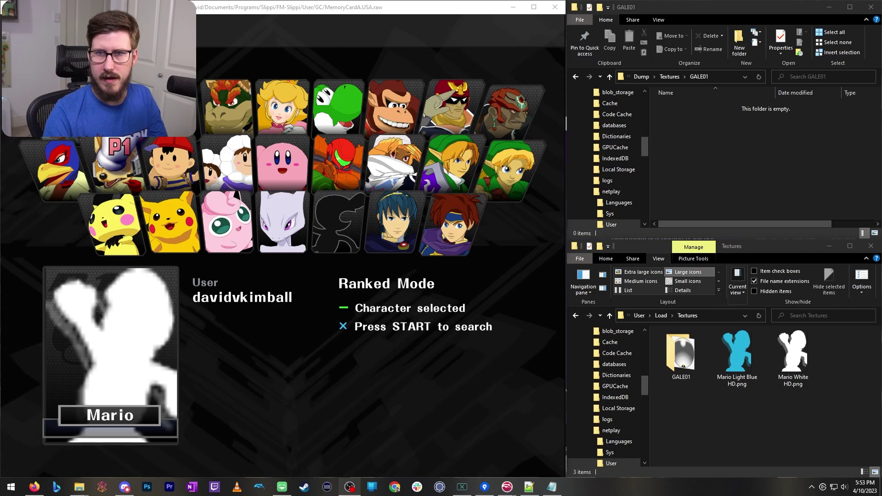
left_click(726, 426)
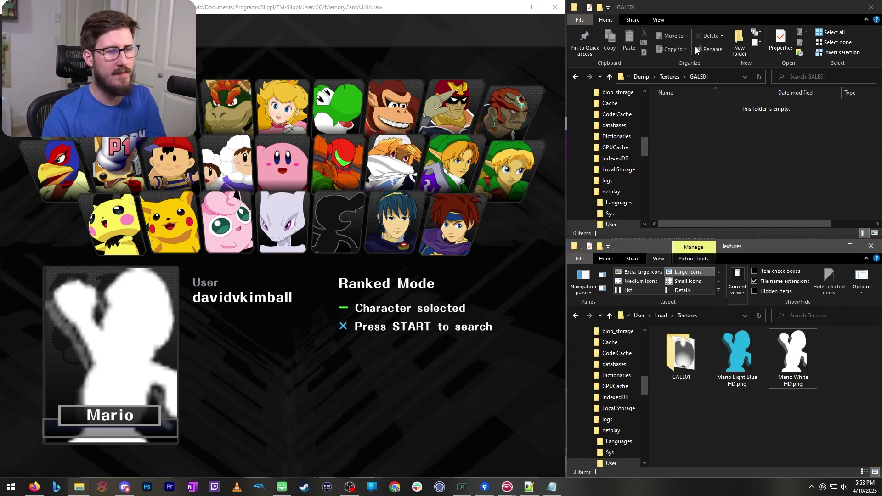
left_click(737, 359)
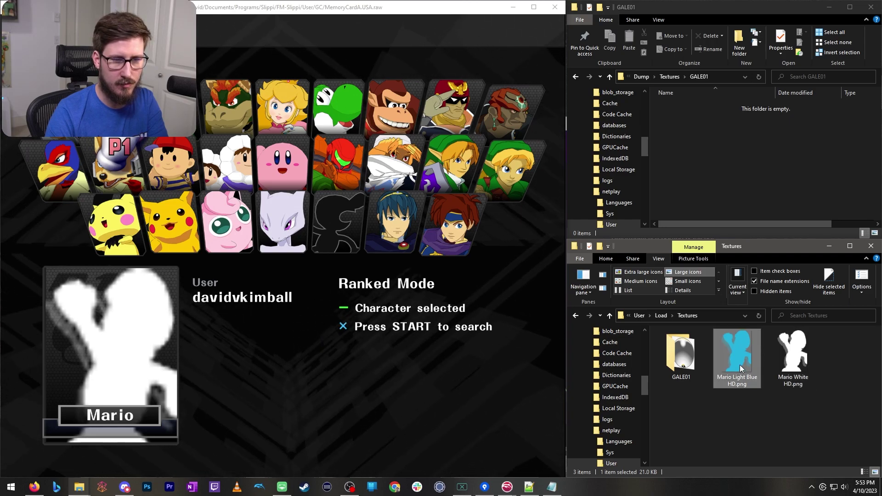
left_click(736, 191)
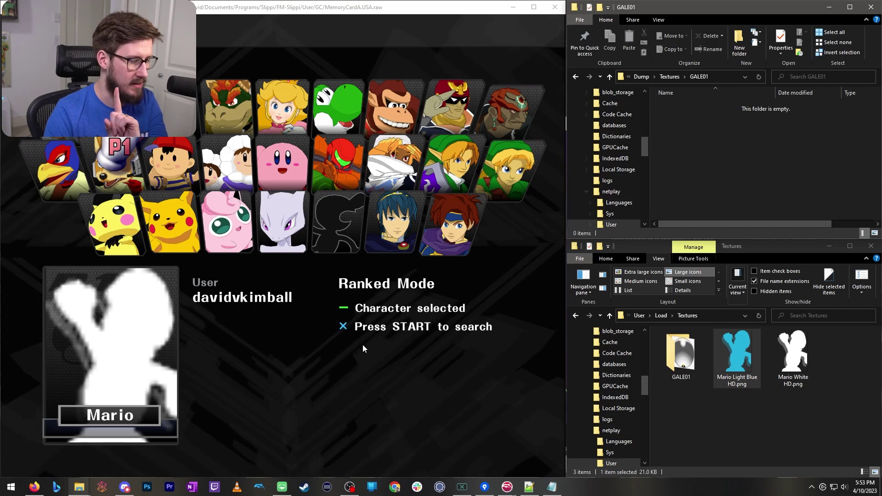
Switch to Slippi Launcher and launch Configure Dolphin from its Netplay settings.
left_click(280, 488)
left_click_drag(546, 127, 513, 124)
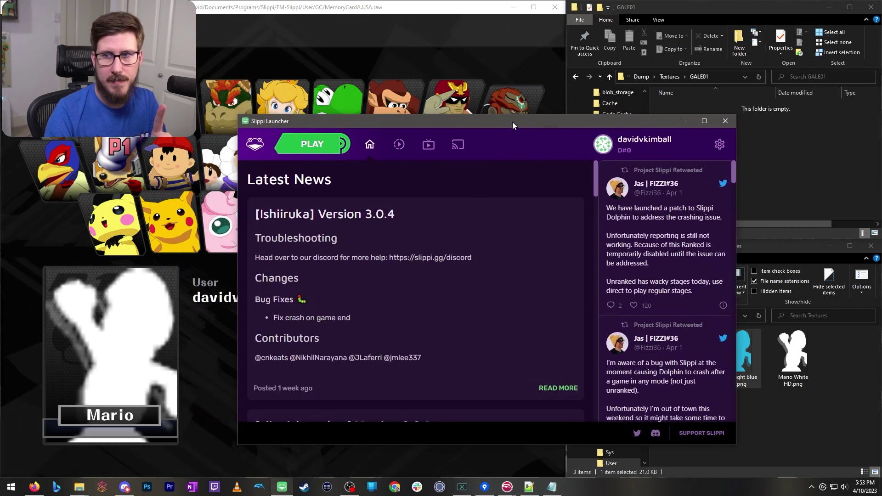
left_click(721, 145)
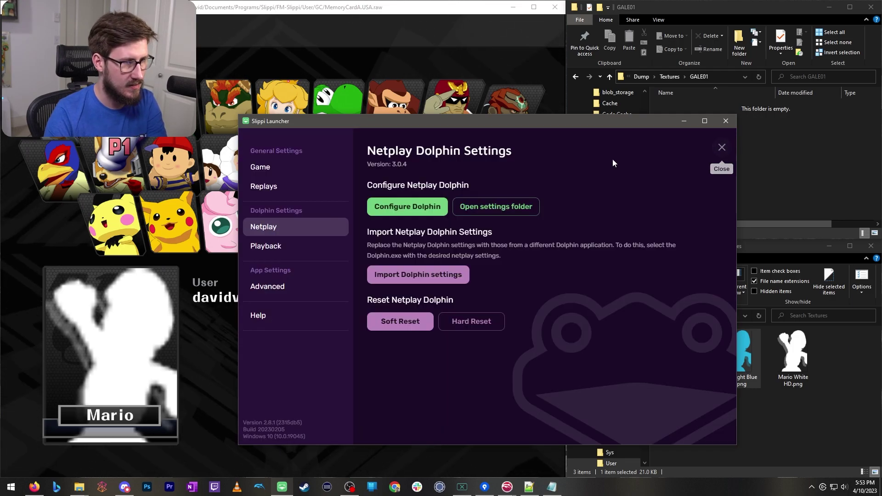
left_click(281, 168)
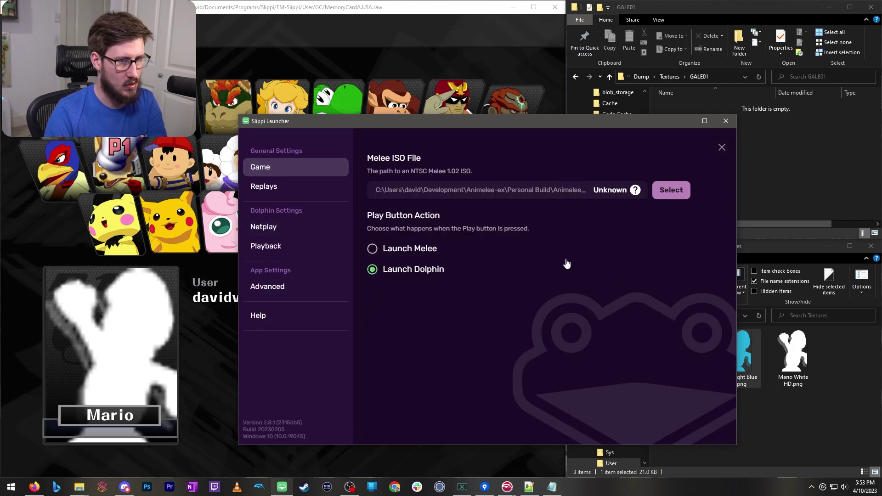
left_click(276, 234)
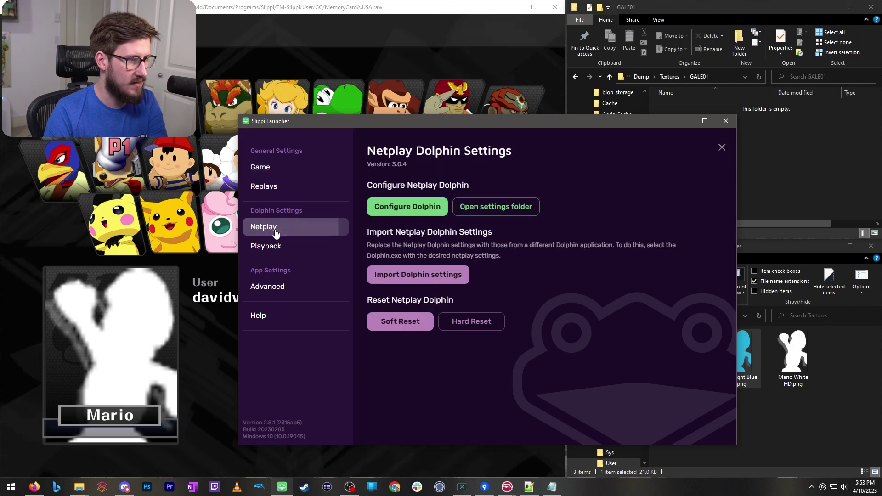
left_click(408, 207)
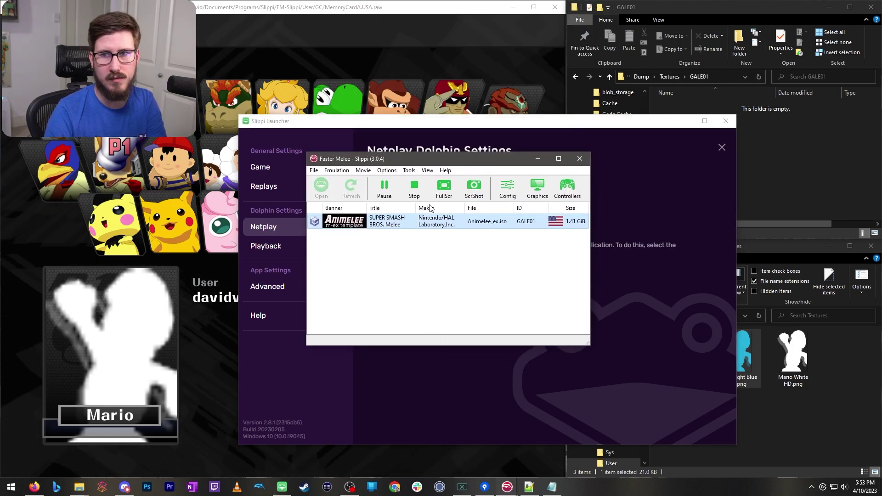
Open the Netplay Dolphin settings folder from Slippi Launcher and browse to User > Dump > Textures.
left_click(462, 147)
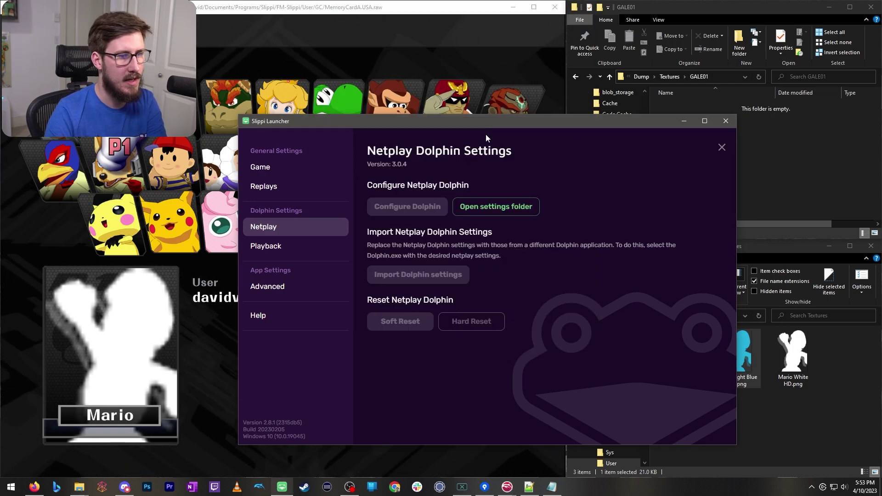
left_click(496, 207)
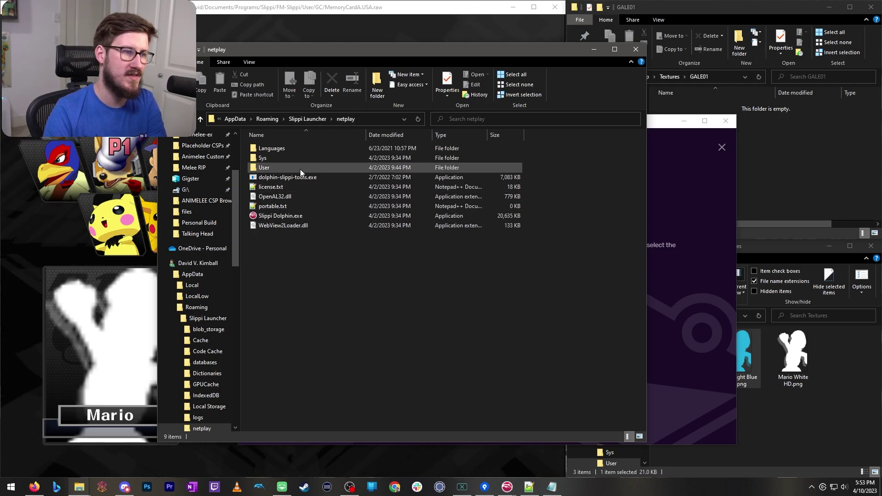
double_click(275, 168)
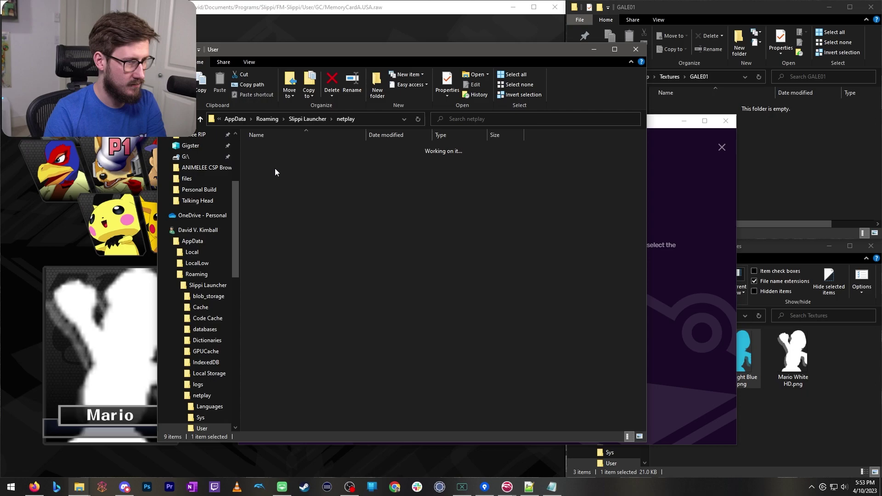
double_click(279, 167)
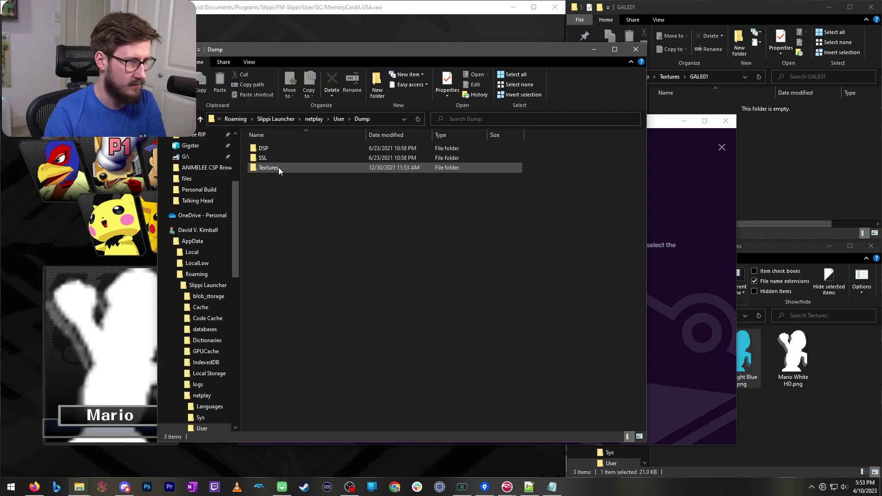
double_click(287, 167)
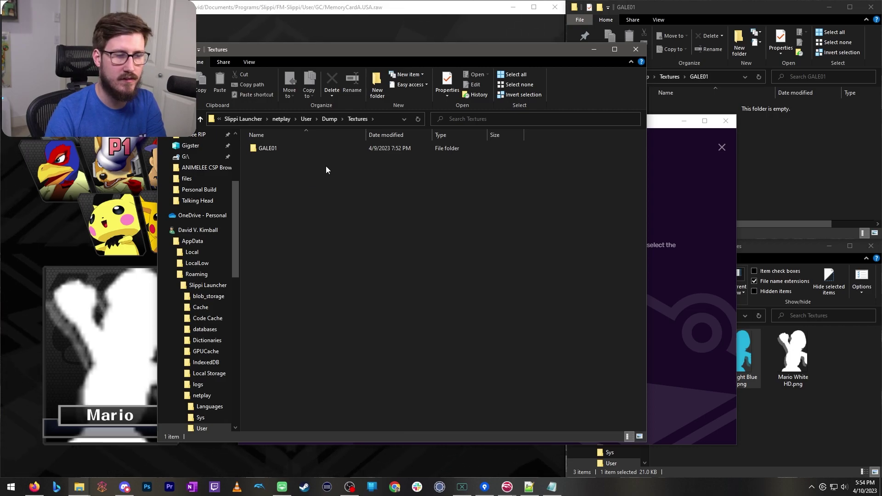
Browse from the User folder to Load > Textures and examine the GALE01 folder and the Mario HD images.
left_click(305, 120)
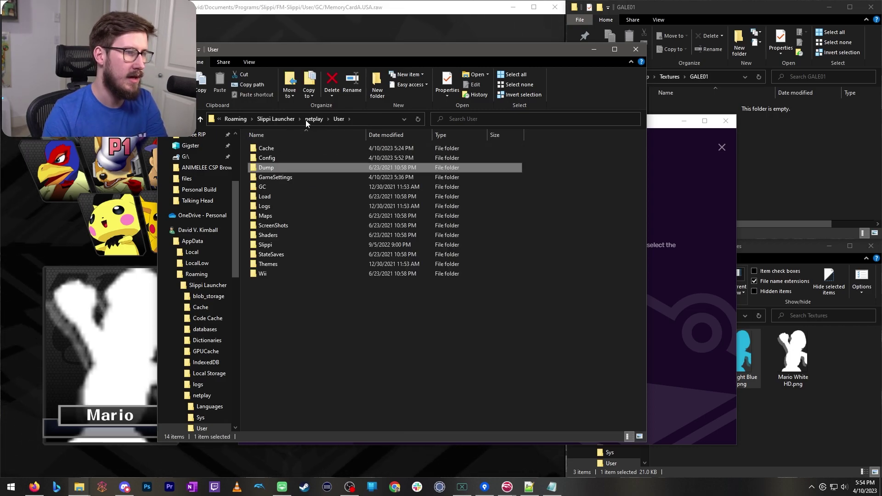
double_click(277, 197)
double_click(286, 149)
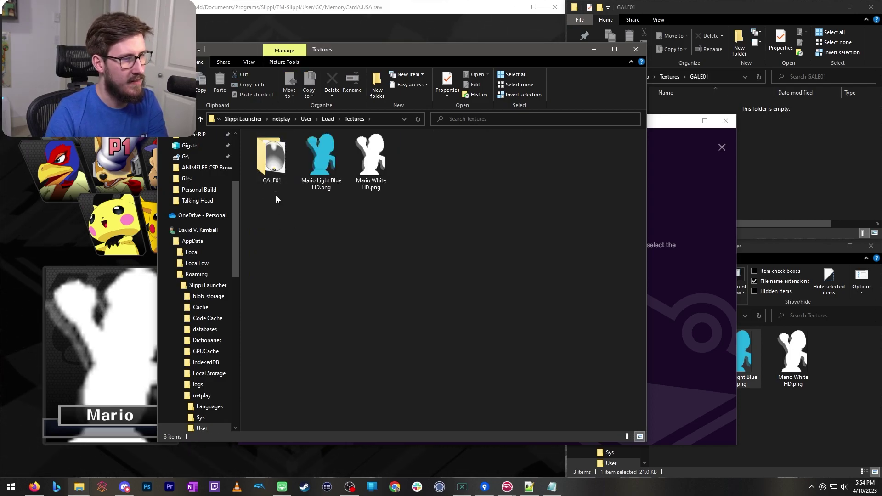
left_click(274, 178)
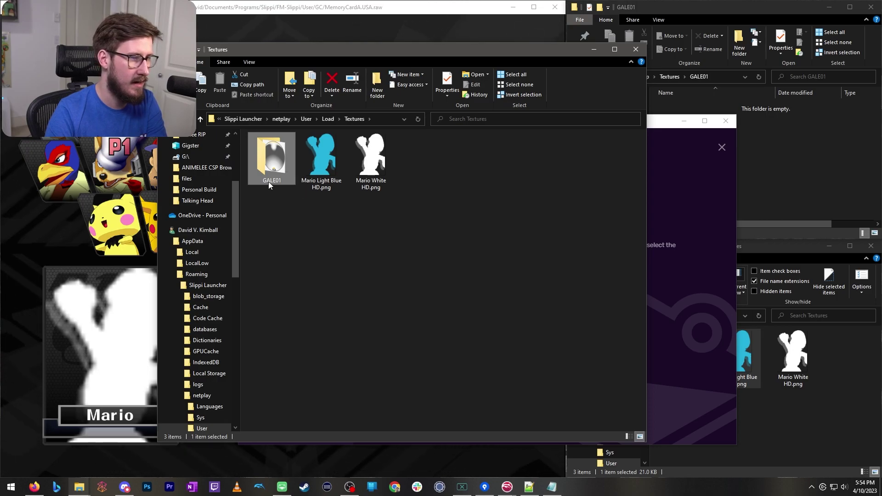
left_click(331, 238)
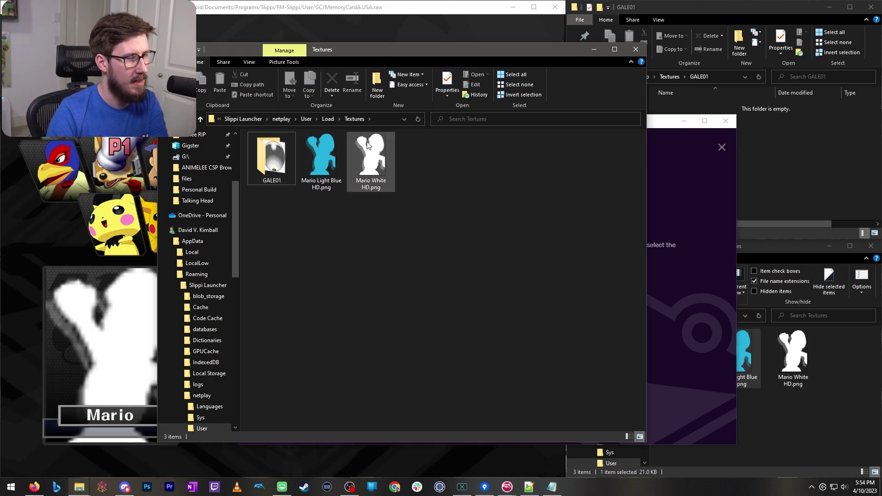
left_click_drag(385, 216, 322, 142)
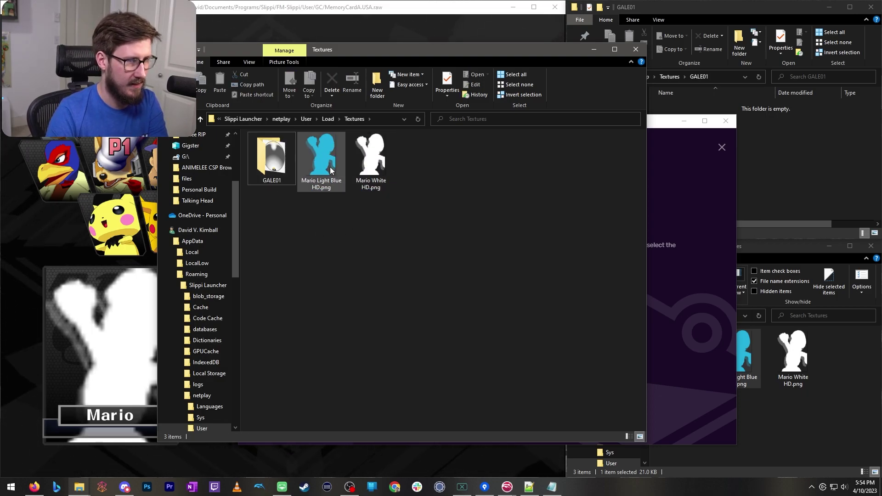
Put away the netplay folder and Slippi Launcher windows, move the Dolphin window clear of the Mario portrait and bring the game to the front.
left_click(588, 53)
left_click(683, 123)
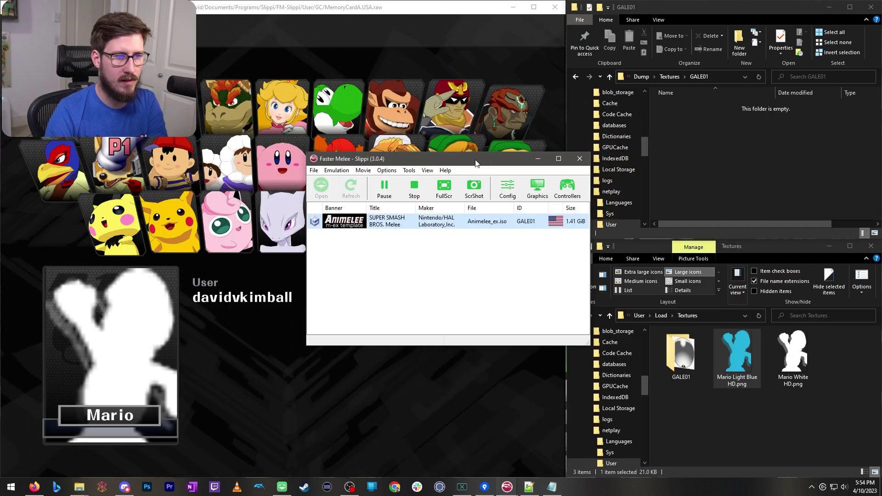
left_click_drag(519, 159, 475, 184)
left_click(695, 158)
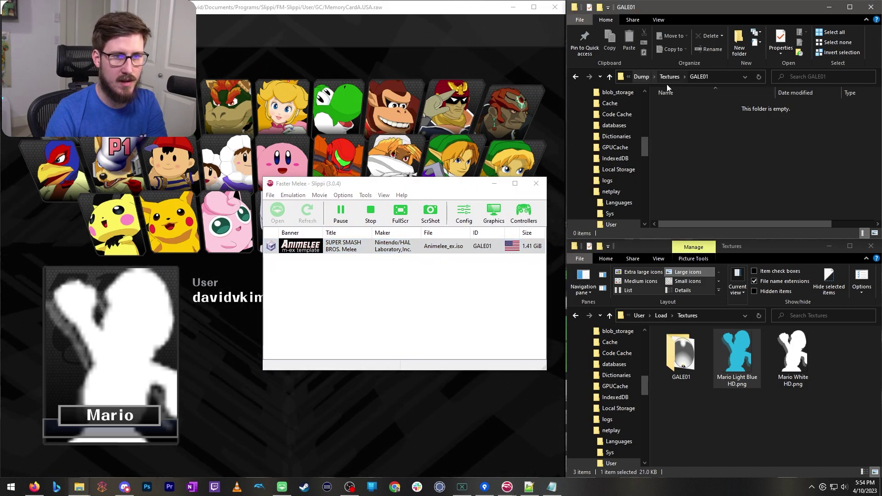
left_click(704, 420)
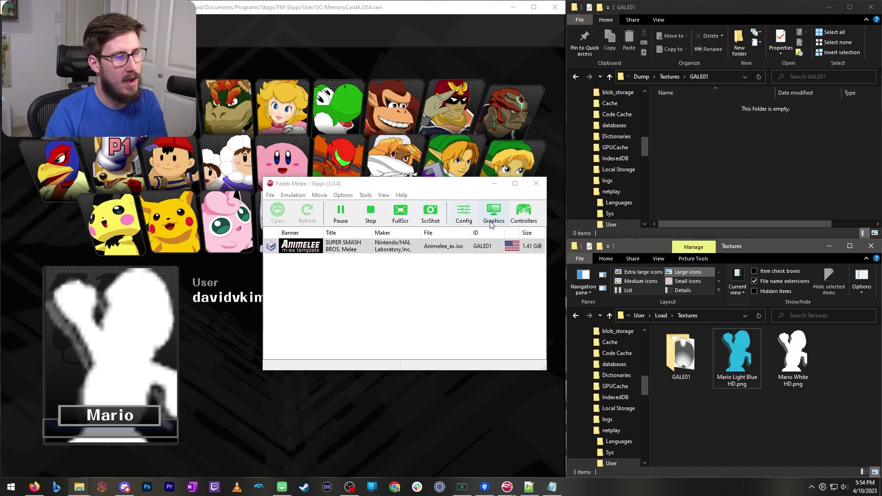
left_click_drag(437, 183, 631, 263)
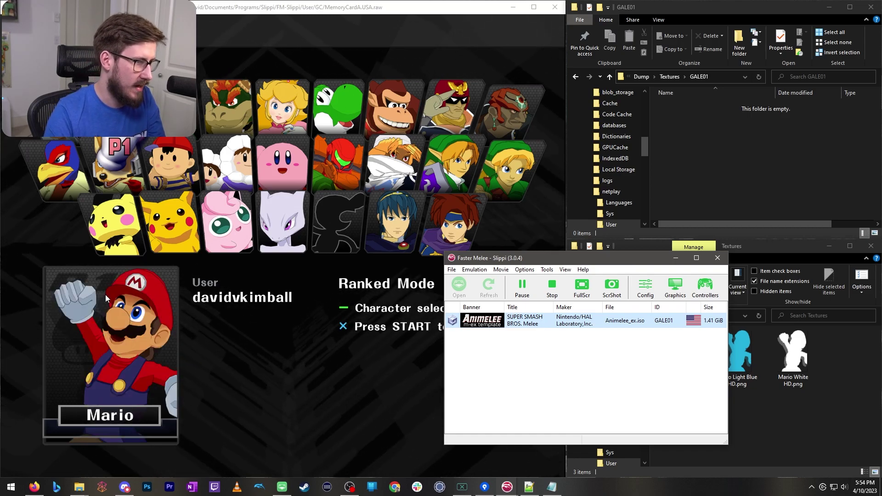
left_click(184, 303)
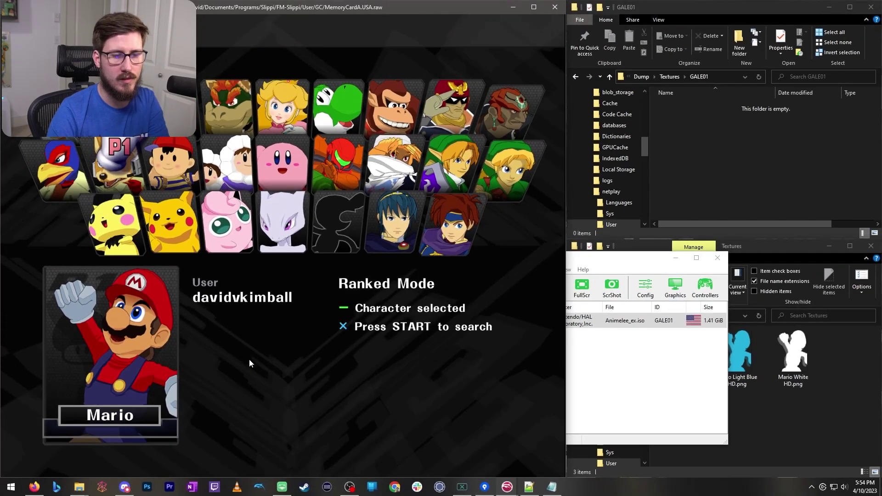
Turn off Load Custom Textures in Dolphin's advanced graphics settings and return to the game to check Mario's portrait.
left_click_drag(597, 262, 431, 193)
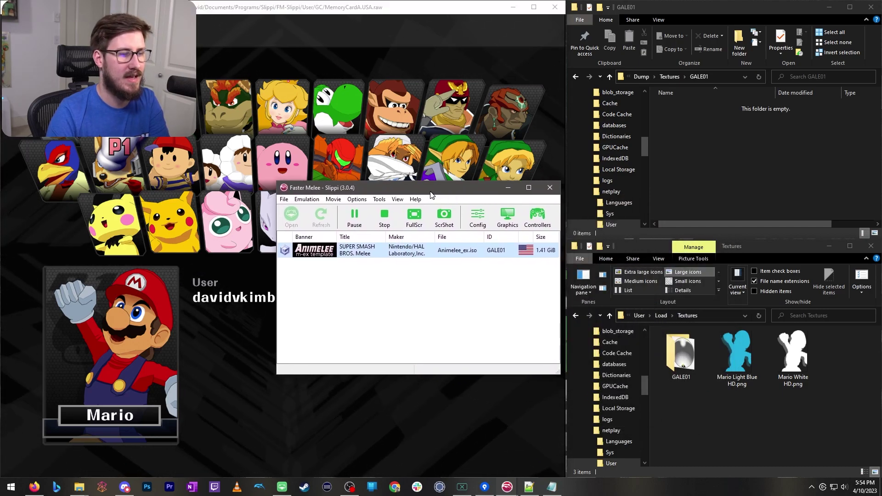
left_click(507, 219)
left_click(496, 154)
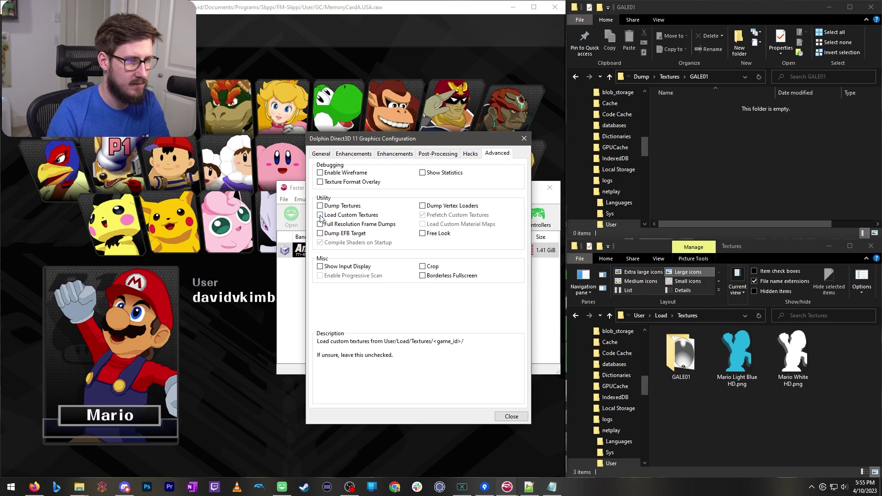
left_click(320, 215)
left_click(524, 138)
left_click(168, 255)
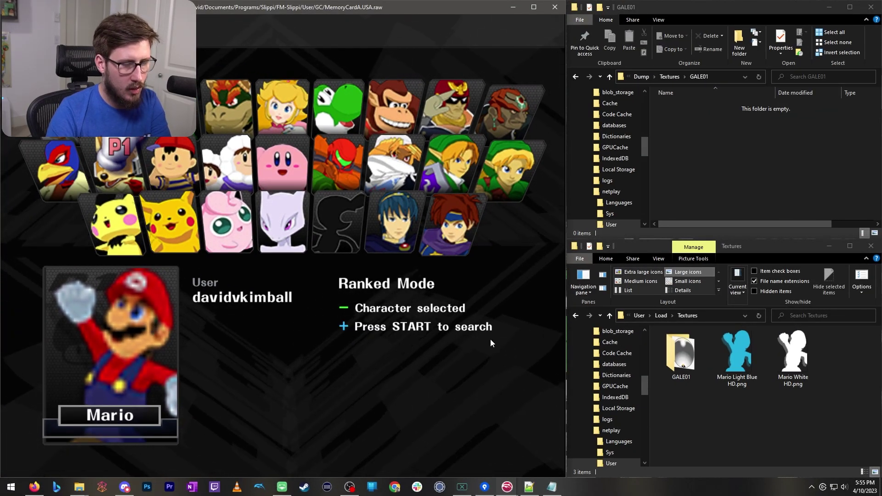
Reopen Dolphin's advanced graphics settings and enable Load Custom Textures and Dump Textures, with Mario's light blue costume selected in the game.
mouse_move(507, 486)
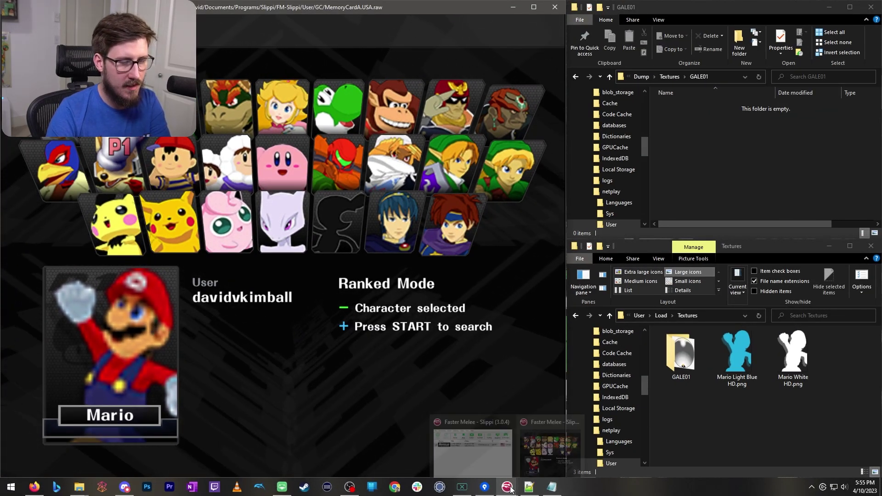
left_click(487, 463)
left_click(507, 219)
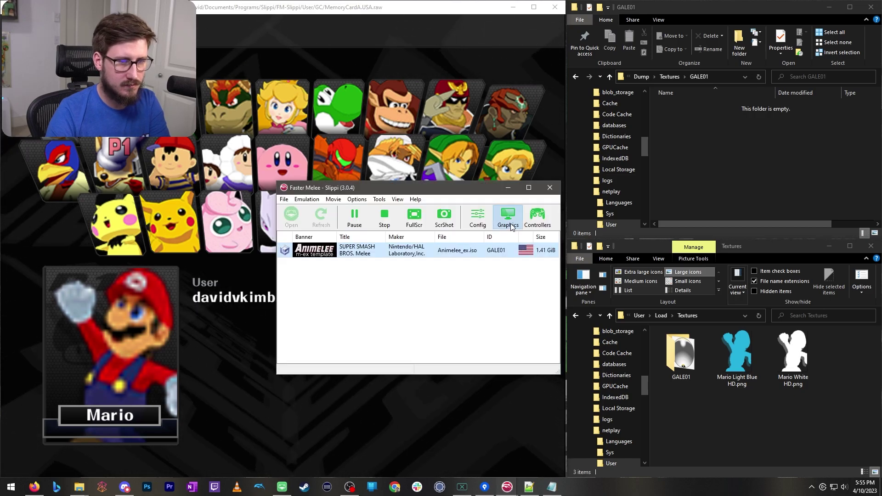
left_click(496, 154)
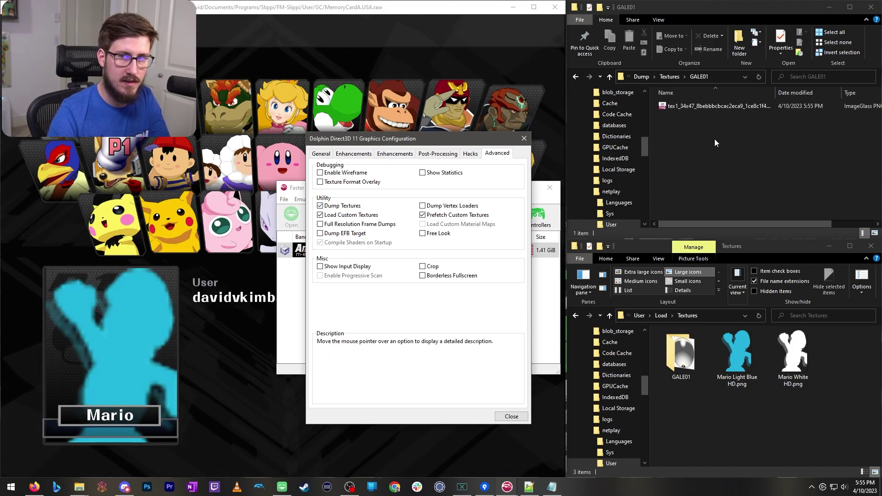
Display the dumped textures in the Dump GALE01 folder as large icons.
left_click(661, 19)
left_click(668, 35)
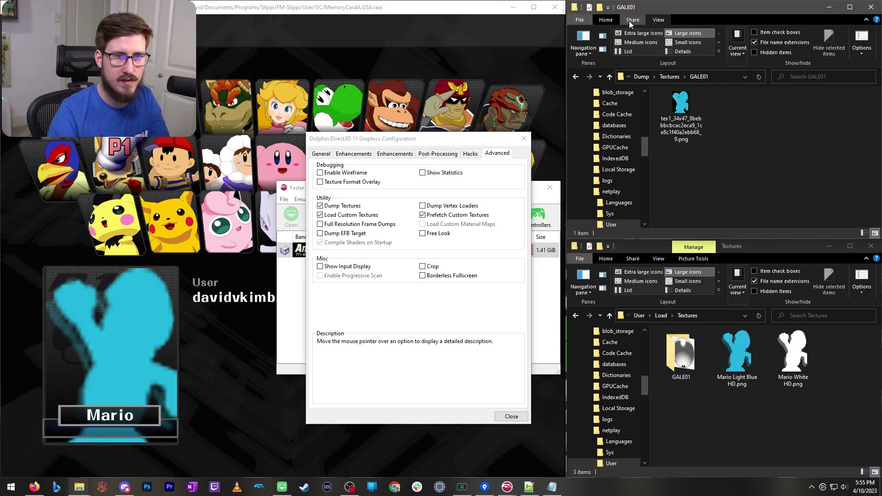
left_click(630, 19)
left_click(607, 20)
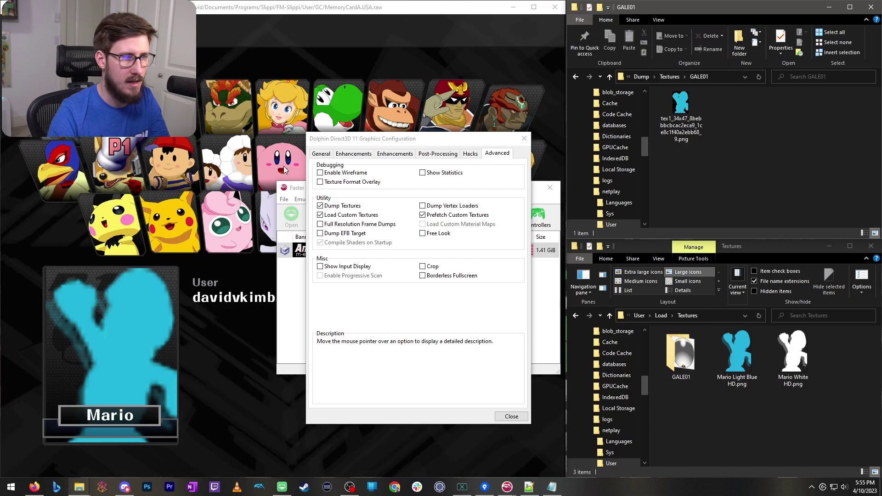
Select Mario's white costume in the game to dump its portrait, turn off Dump Textures and return to the game.
left_click(393, 141)
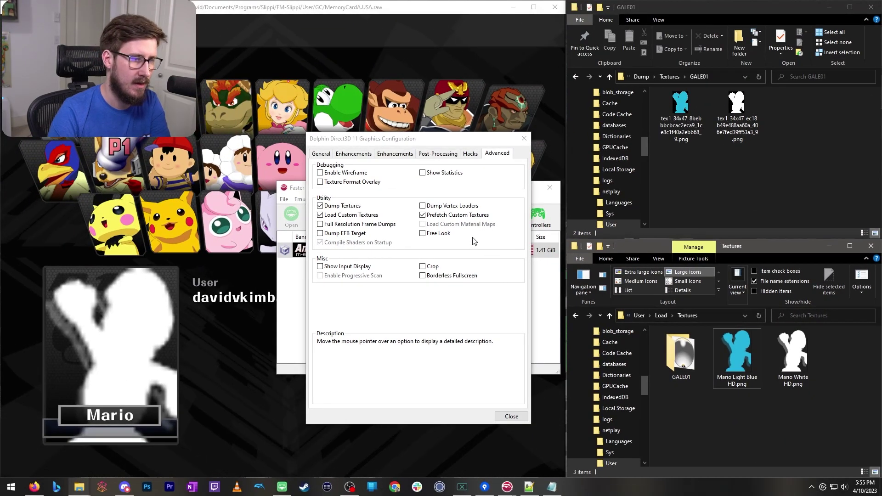
left_click(348, 206)
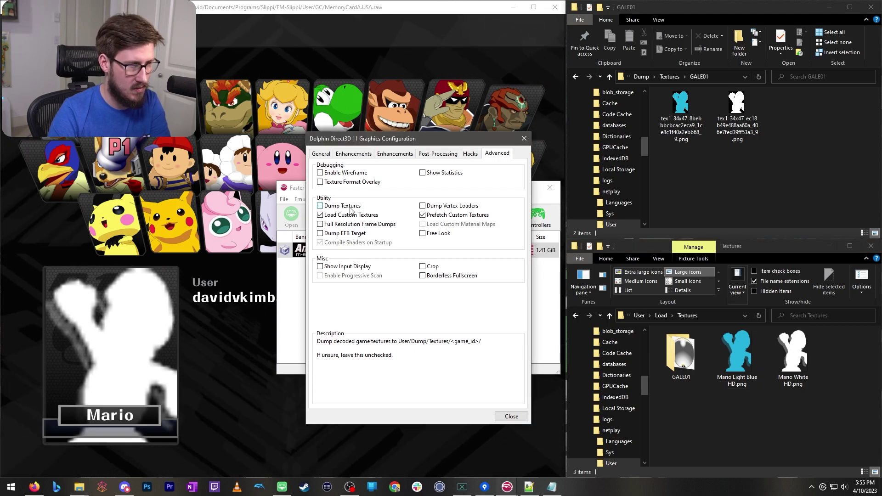
left_click(512, 417)
left_click(423, 151)
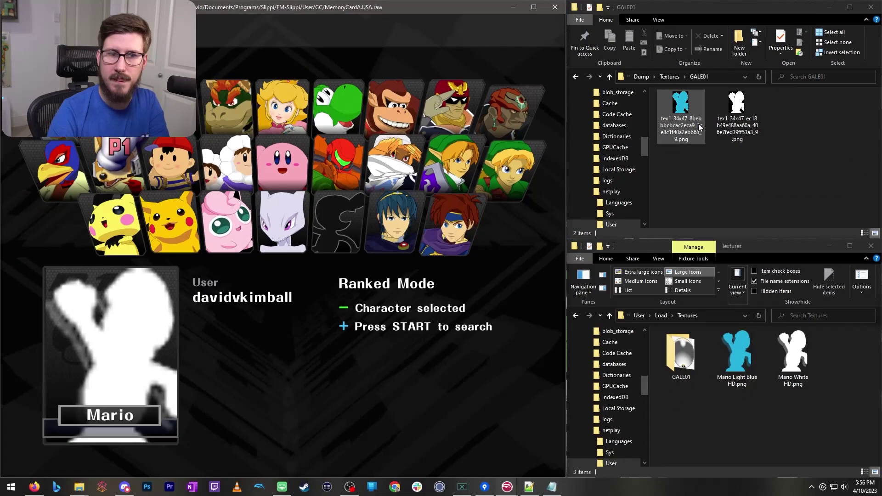
Rename Mario Light Blue HD.png with the dumped light blue texture's name, tex1_34x47_8bebbbcbcac2eca9_1ce8c1f40a2ebb68_9.
left_click(687, 127)
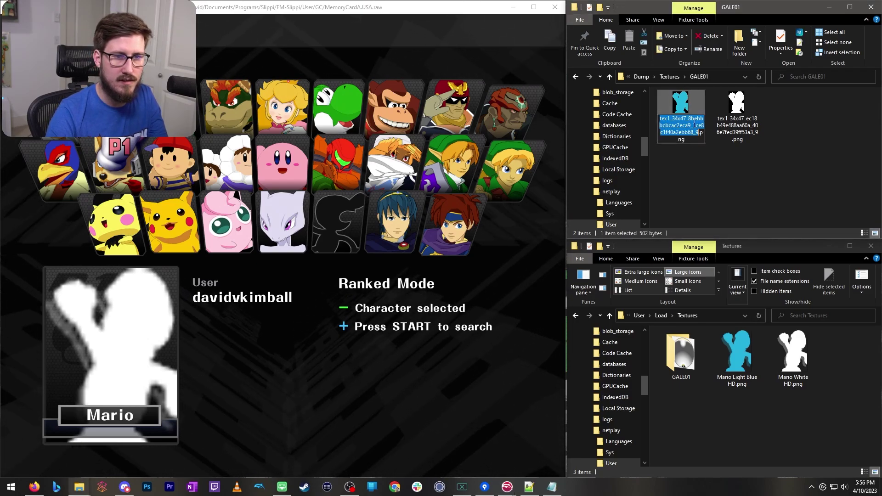
left_click(734, 374)
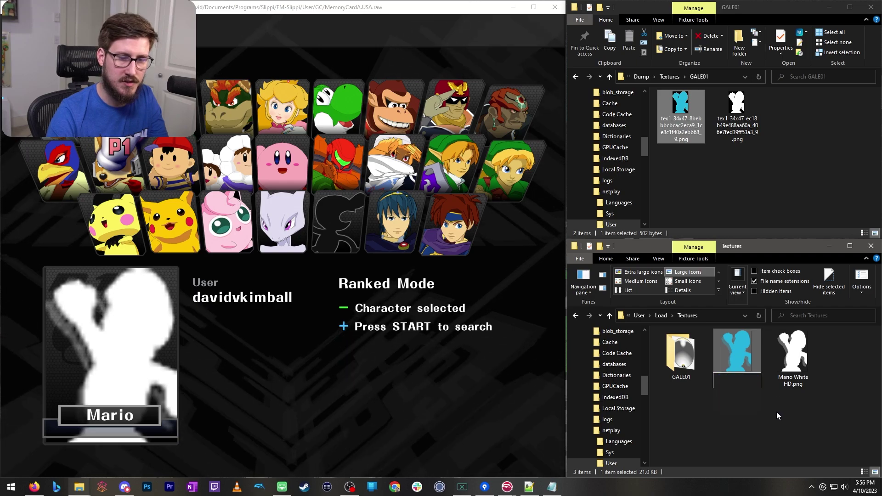
type("tex1_34x47_8bebbbcbcac2eca9_1ce8c1f40a2ebb68_9")
key("Return")
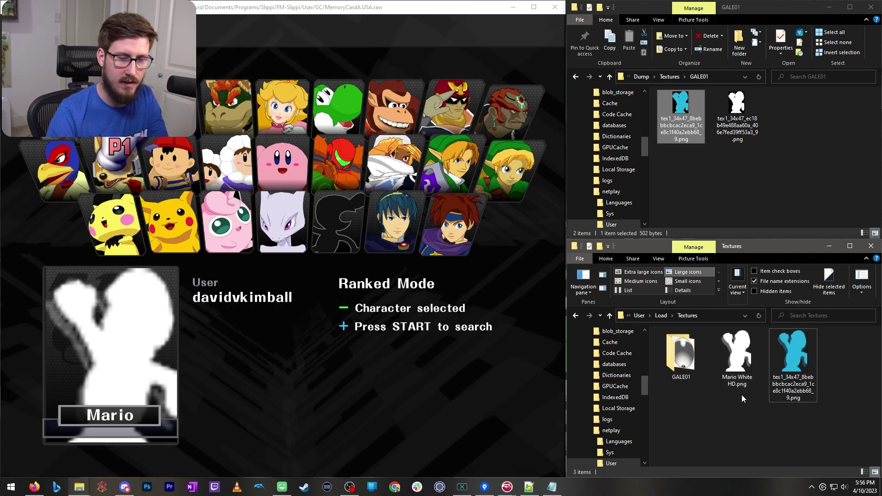
Rename Mario White HD.png with the dumped white texture's name, tex1_34x47_ec18b49e488aa60a_406e7fed39ff53a3_9.
left_click(742, 130)
right_click(742, 130)
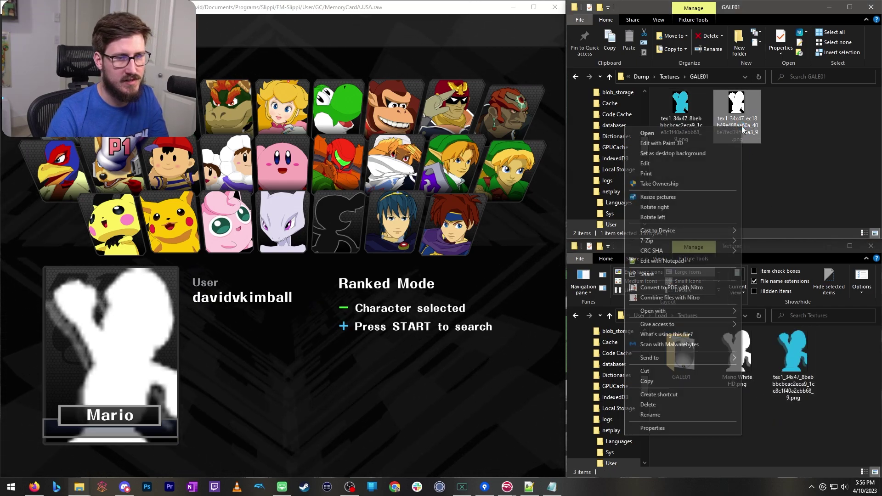
left_click(664, 415)
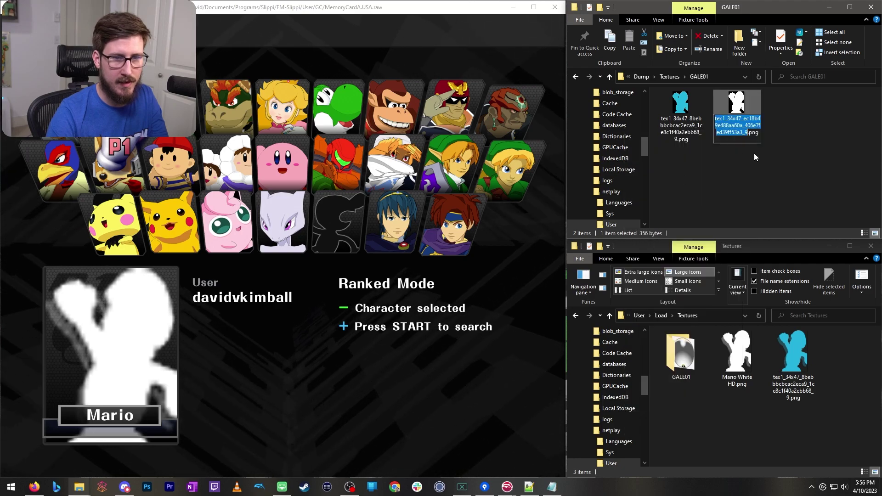
right_click(741, 127)
left_click(676, 150)
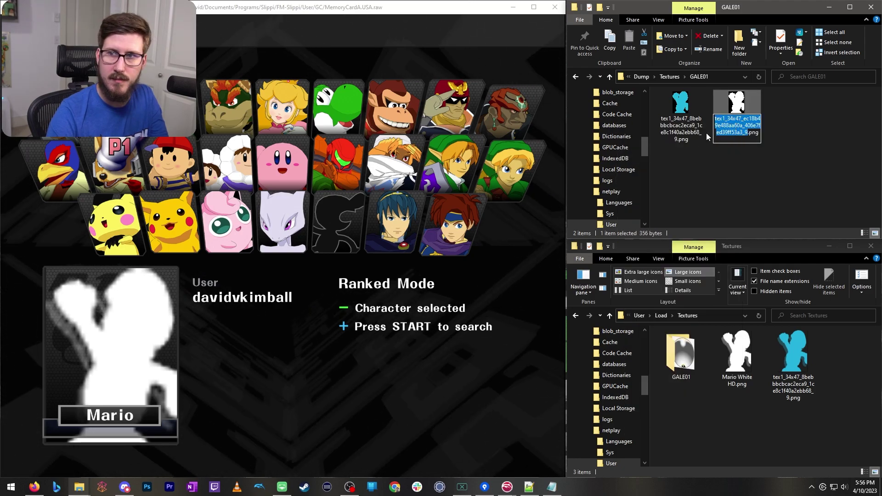
left_click(726, 171)
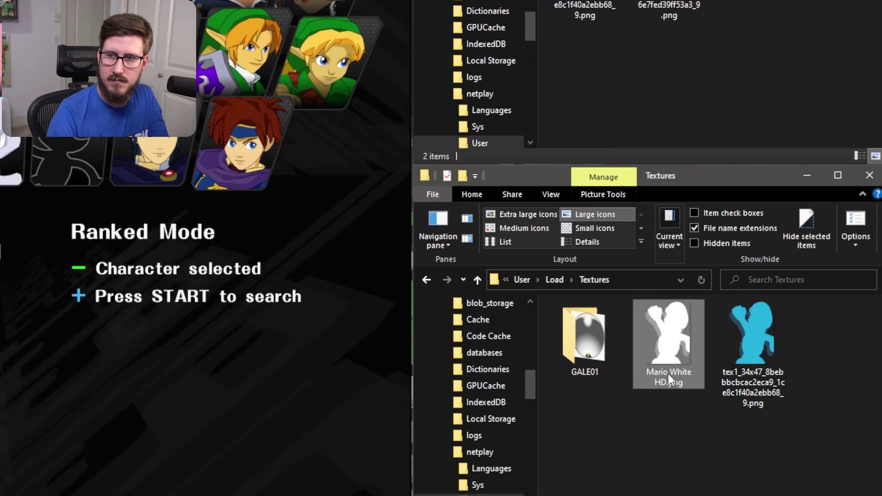
right_click(669, 389)
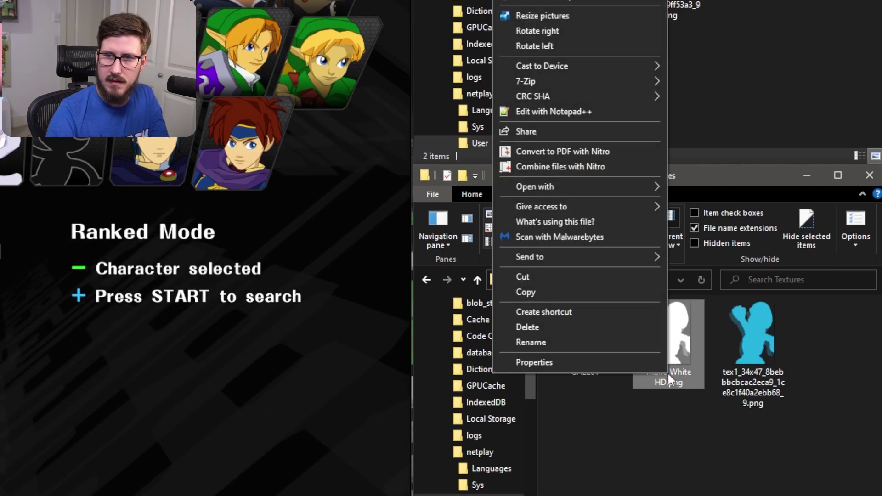
left_click(570, 344)
right_click(661, 373)
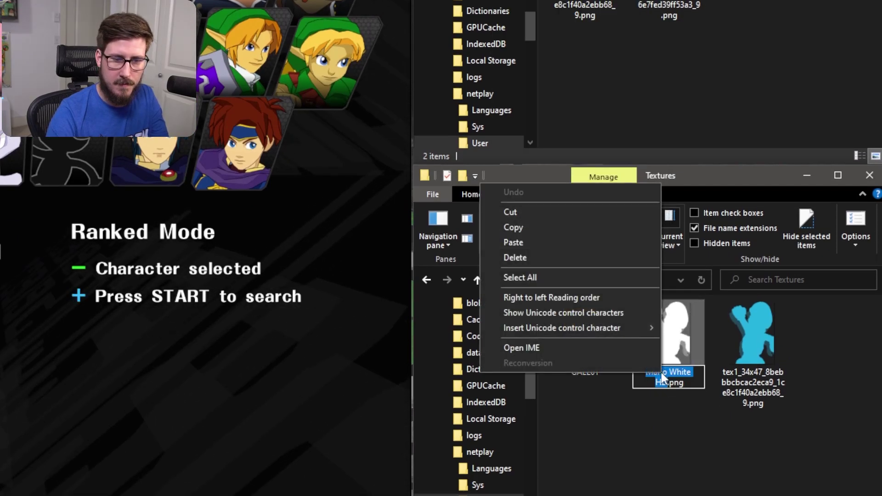
left_click(513, 242)
key("Return")
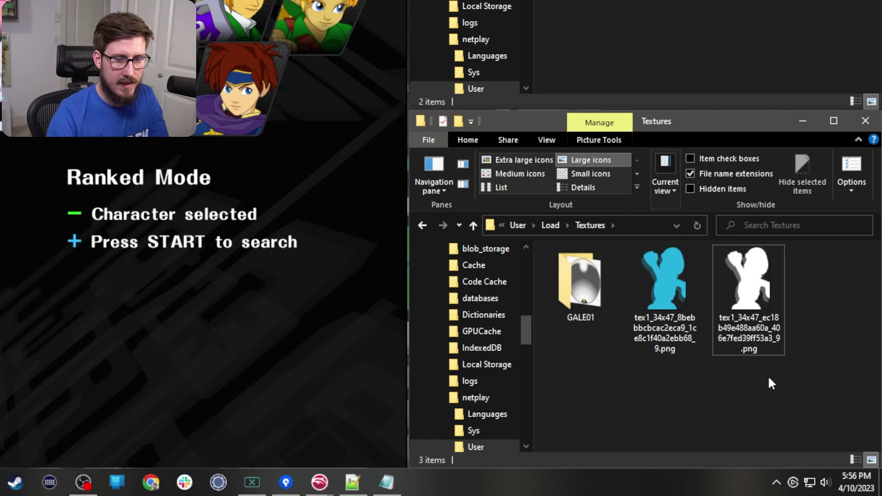
Move the two renamed Mario textures into the GALE01 folder under Load Textures and open that folder.
left_click_drag(783, 385, 591, 292)
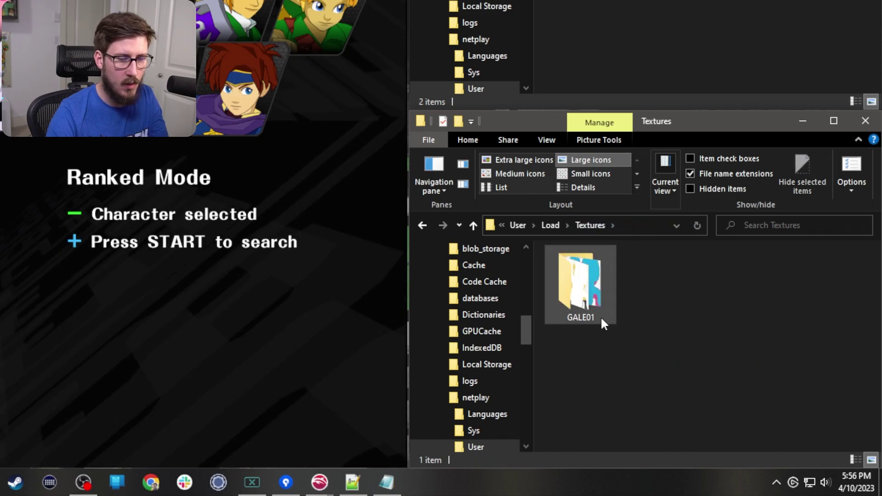
double_click(601, 321)
scroll(717, 338, "down", 1)
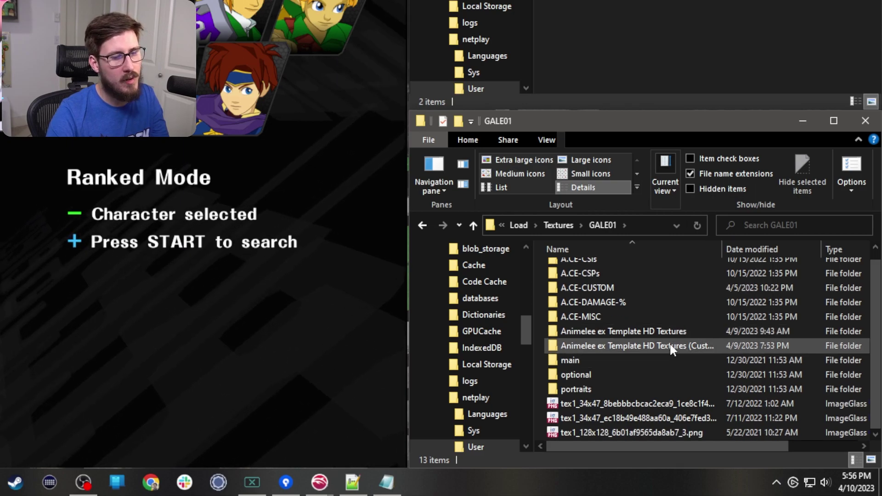
Display the contents of the Load GALE01 folder as large icons and find the two Mario textures.
left_click(472, 139)
left_click(536, 140)
left_click(551, 156)
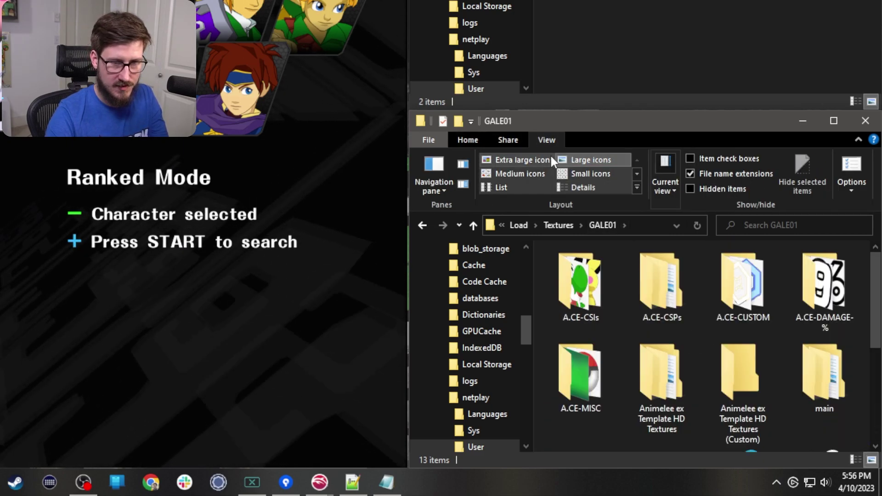
scroll(685, 324, "down", 3)
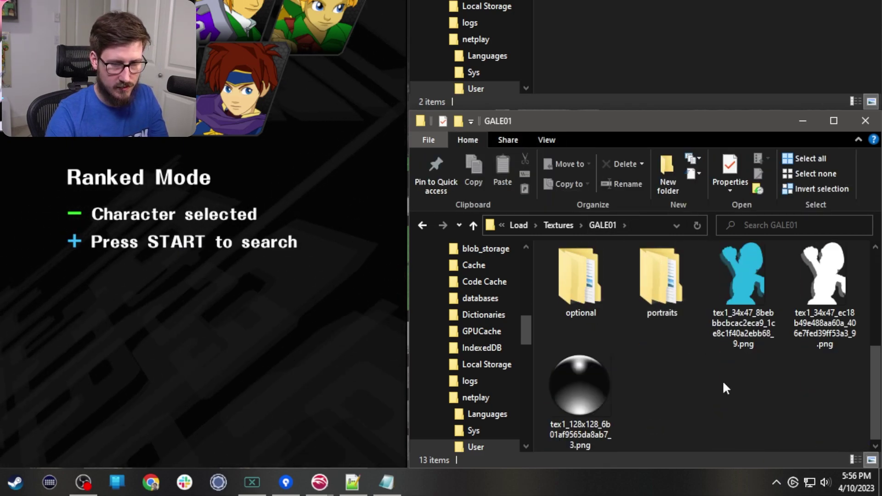
Create a folder named Custom Textures inside the Load GALE01 folder.
left_click(665, 182)
type("Cust")
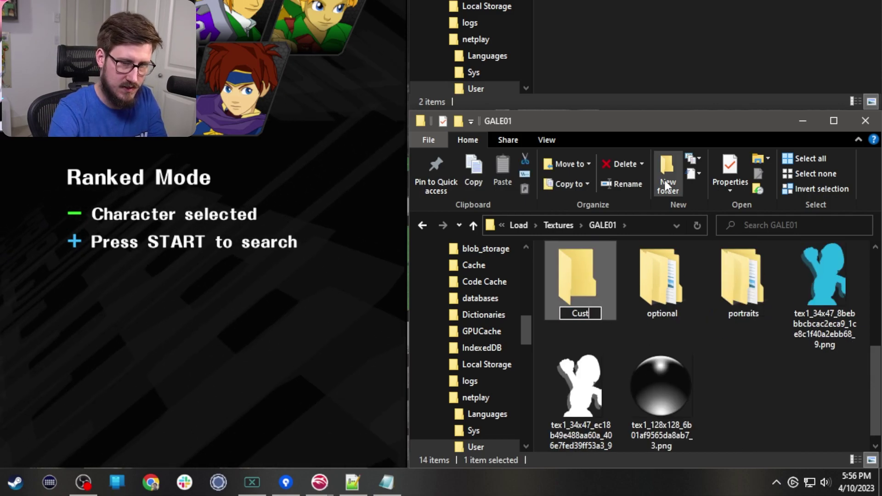
type("om Textures")
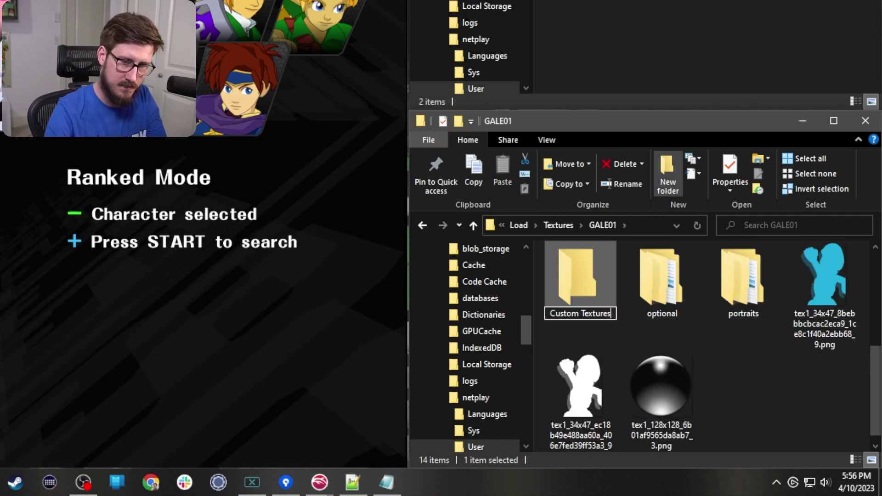
key("Return")
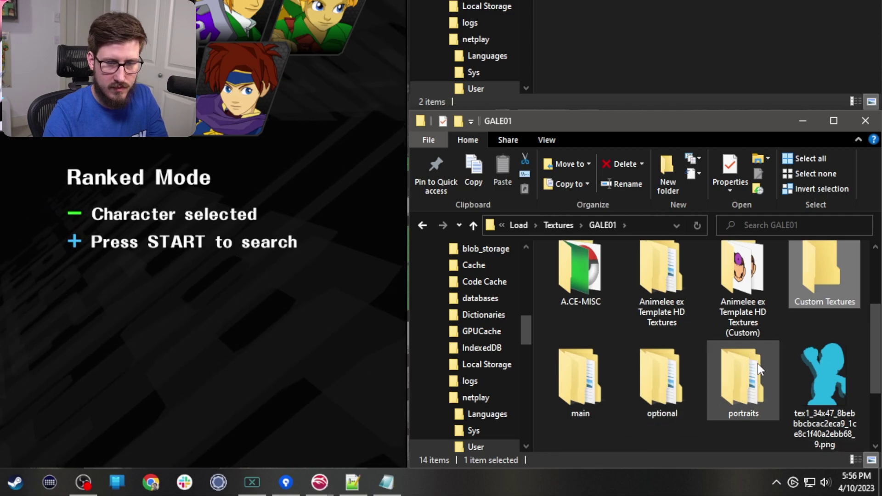
Move the light blue and white Mario textures together into the Custom Textures folder.
left_click(811, 349)
scroll(811, 348, "down", 1)
left_click(597, 390, "ctrl")
scroll(734, 314, "up", 2)
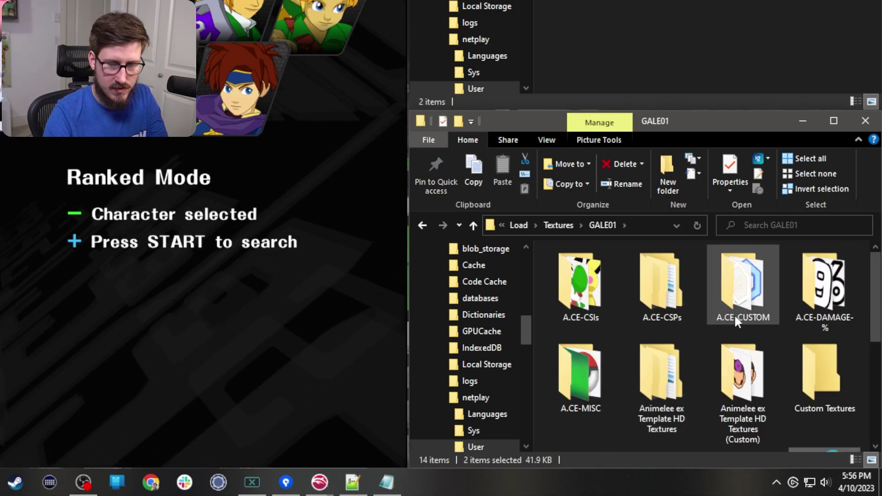
scroll(754, 320, "down", 2)
scroll(757, 328, "up", 2)
left_click_drag(818, 384, 824, 291)
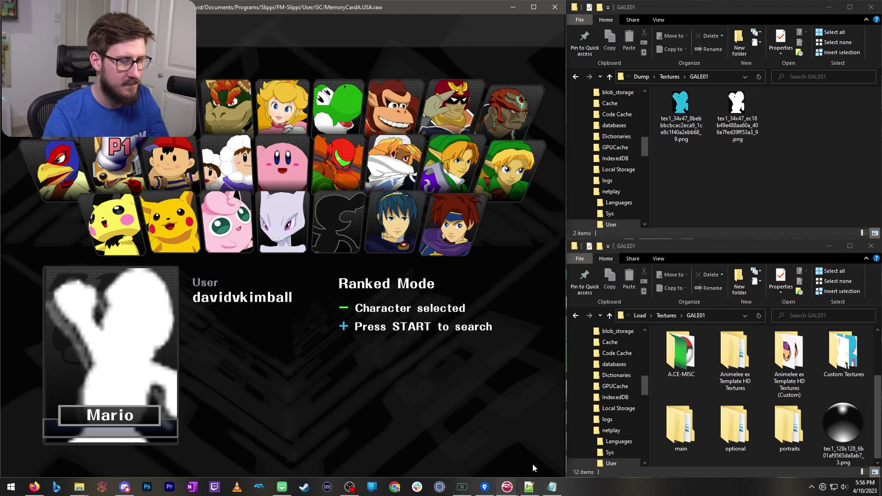
Make sure Load Custom Textures is enabled in Dolphin's advanced graphics settings, then return to the game and check Mario's white and light blue portraits.
mouse_move(506, 487)
left_click(472, 451)
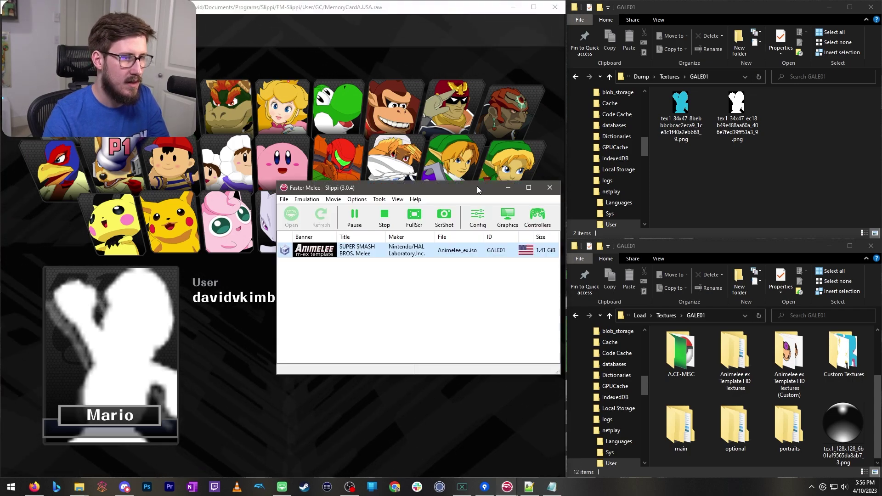
left_click(512, 224)
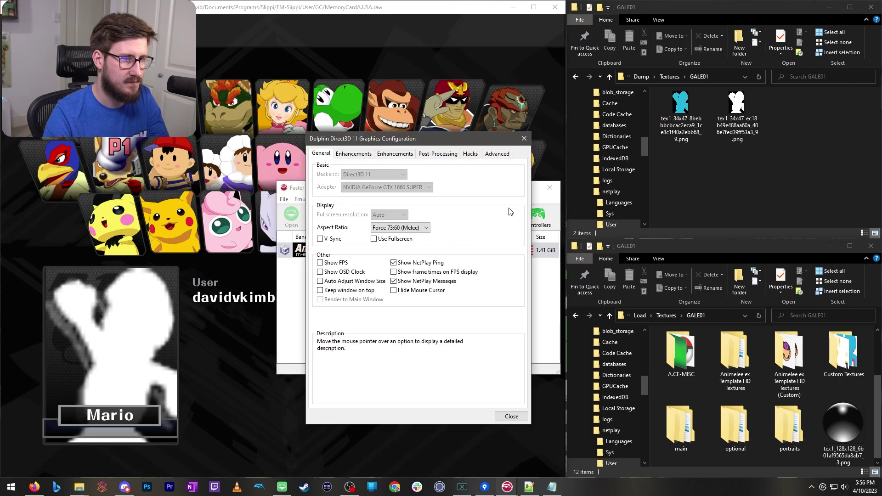
left_click(497, 153)
mouse_move(338, 218)
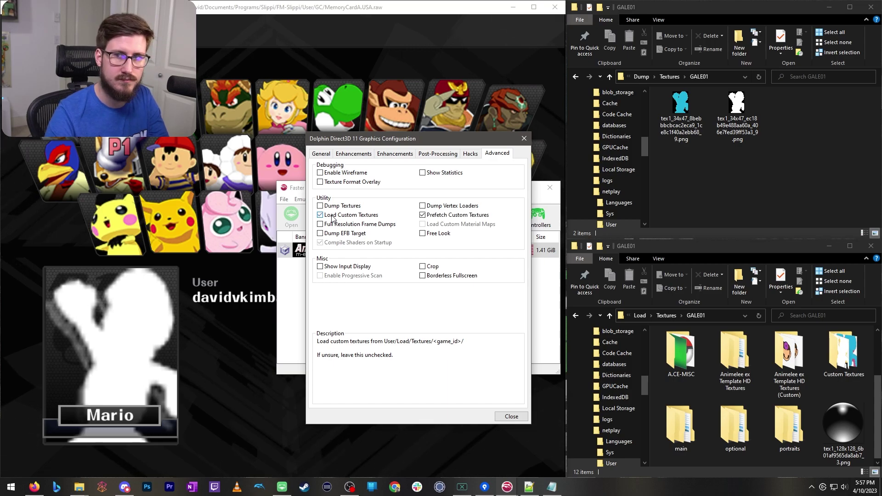
left_click(524, 138)
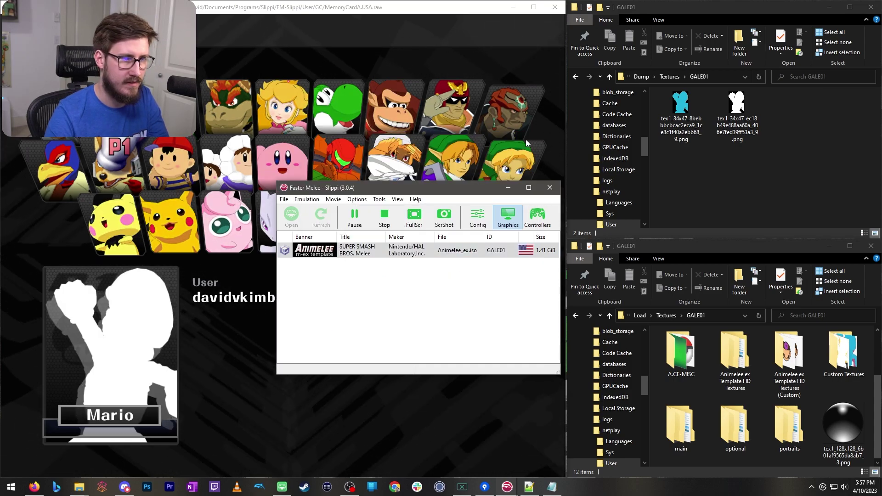
left_click(185, 306)
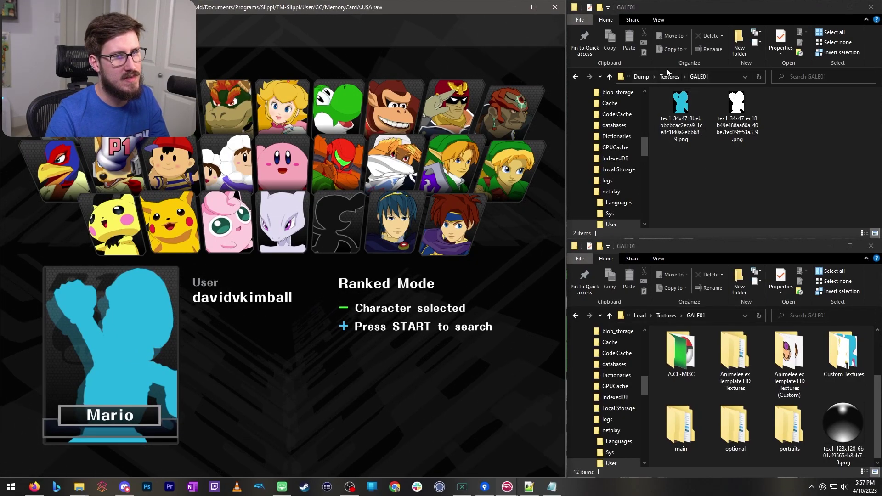
Delete both dumped Mario textures from the Dump GALE01 folder and bring the netplay Dolphin window to the front.
left_click_drag(779, 165, 685, 111)
key("Delete")
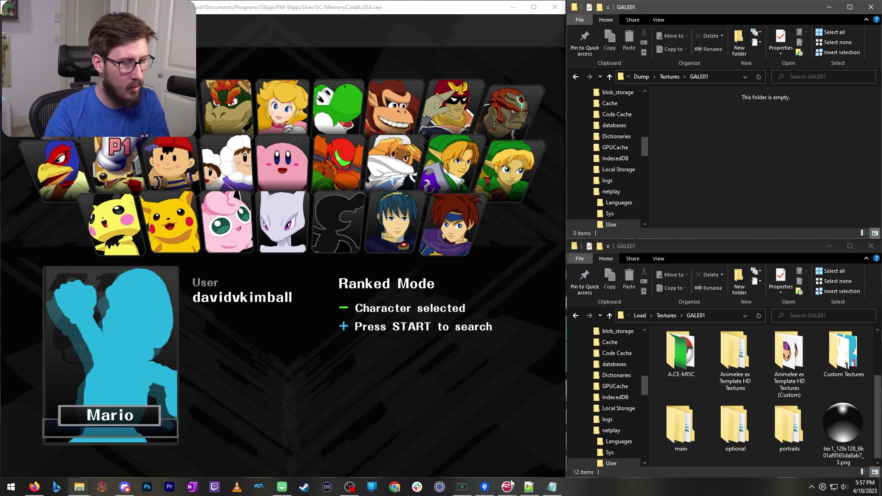
mouse_move(507, 486)
left_click(496, 453)
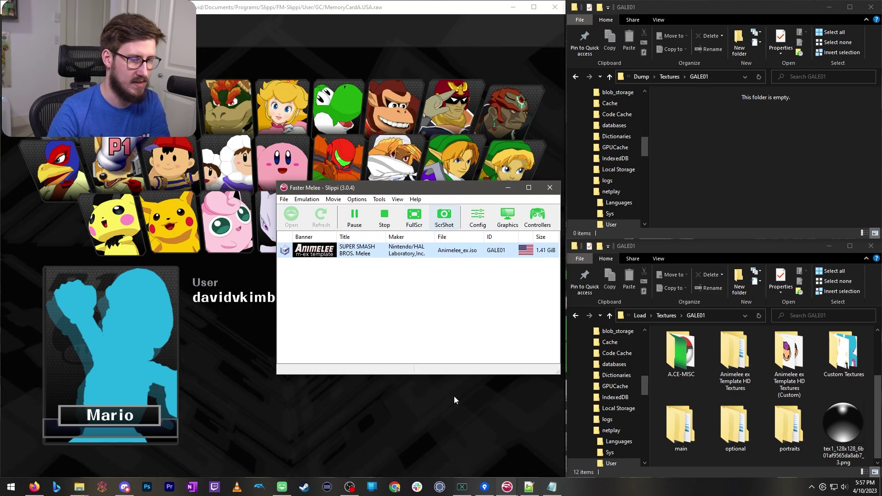
Switch to Slippi Launcher and open the Playback Dolphin for configuration from the Playback settings.
left_click(287, 485)
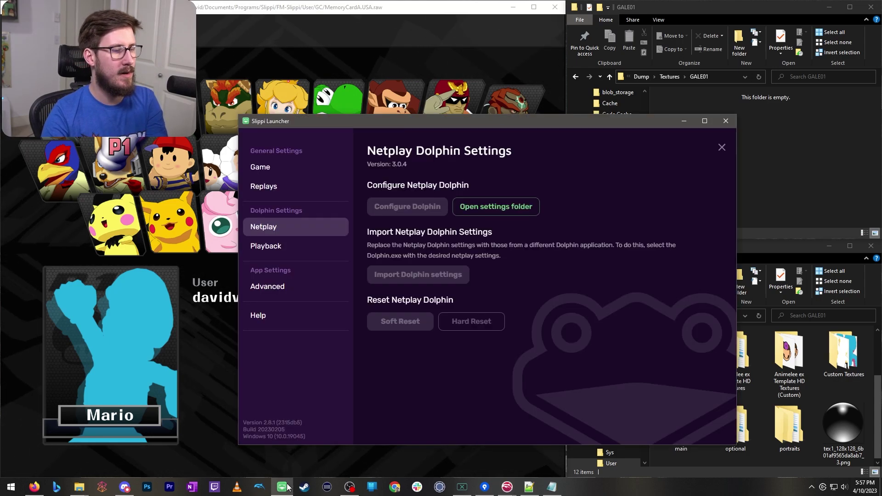
left_click_drag(572, 120, 511, 91)
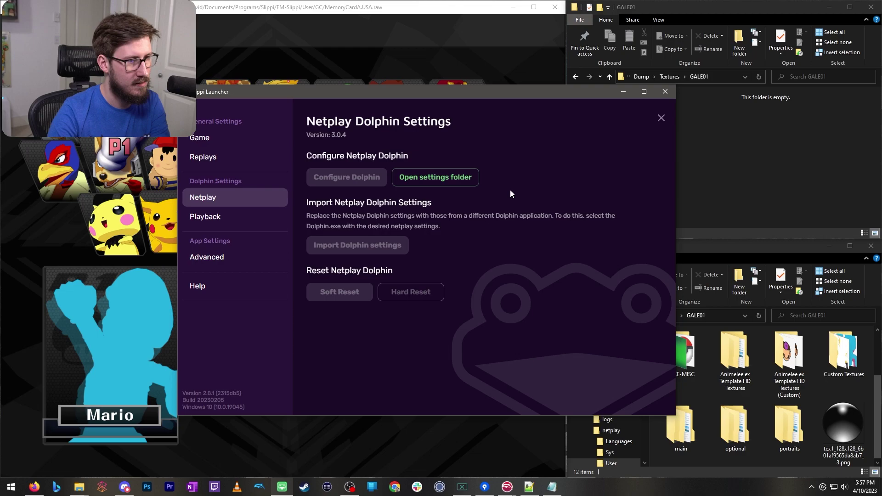
left_click(213, 221)
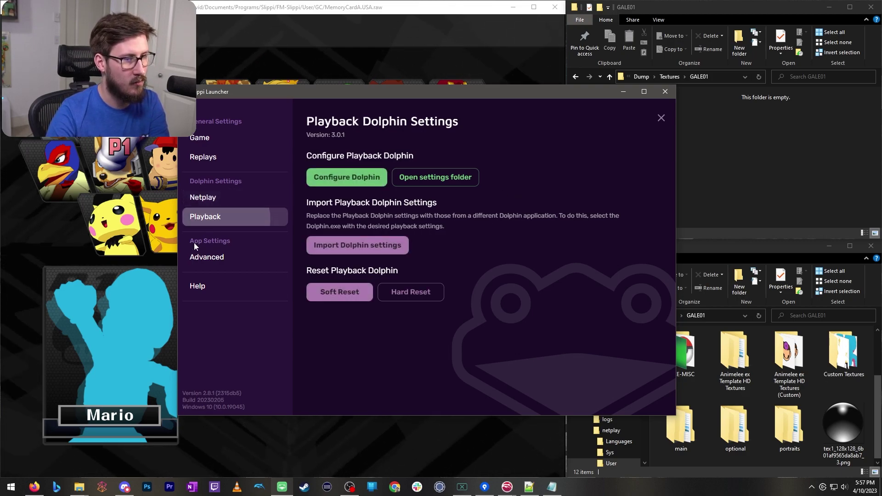
left_click(365, 178)
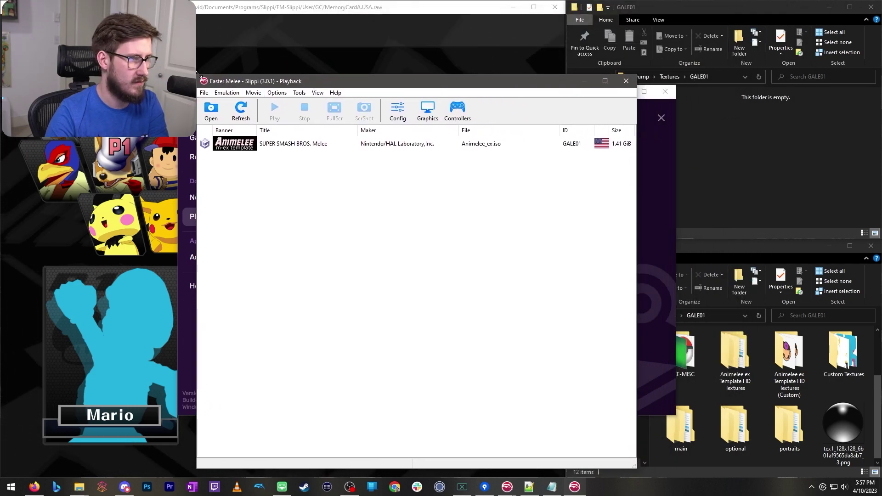
Shrink and reposition the Playback Dolphin window and open its advanced graphics settings to check Load Custom Textures.
left_click_drag(198, 73, 299, 252)
left_click_drag(398, 262, 174, 171)
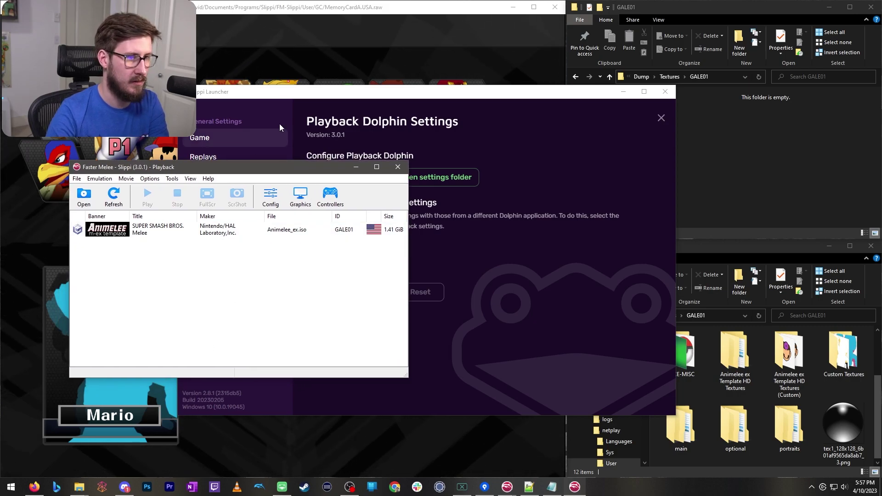
left_click(301, 196)
left_click(317, 145)
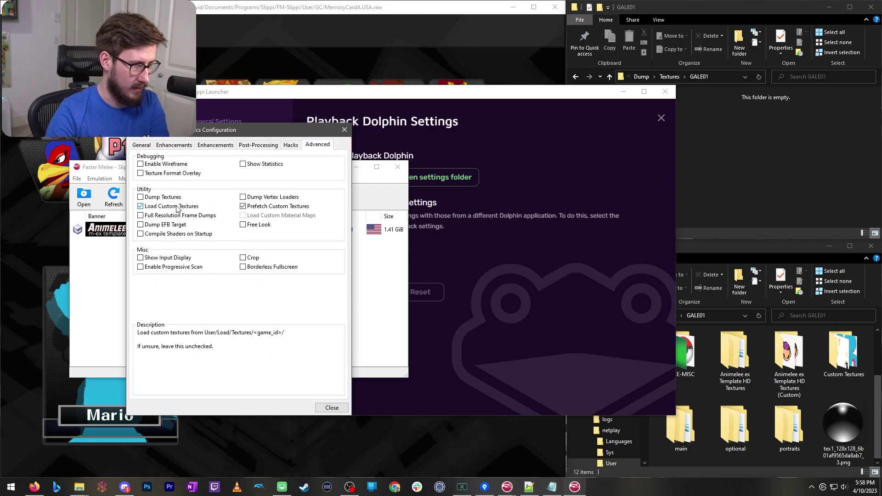
Close Playback Dolphin and browse from its settings folder to User > Load > Textures > GALE01.
left_click(345, 129)
left_click(398, 166)
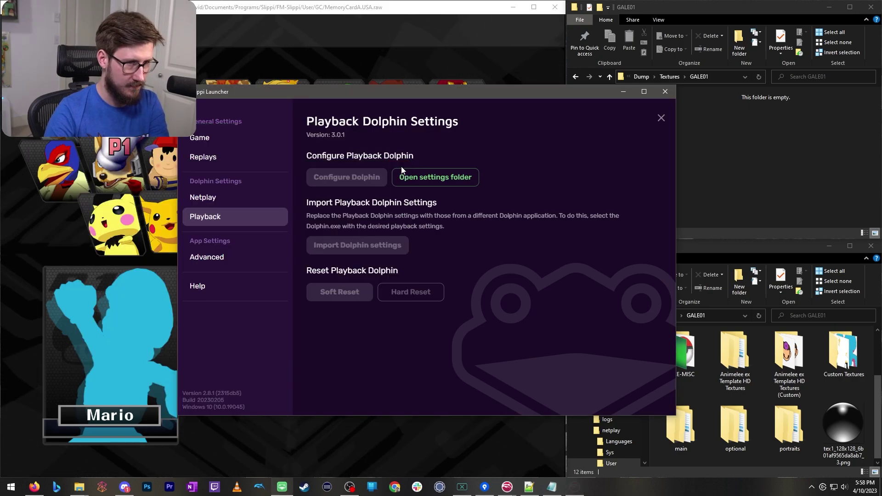
left_click(439, 177)
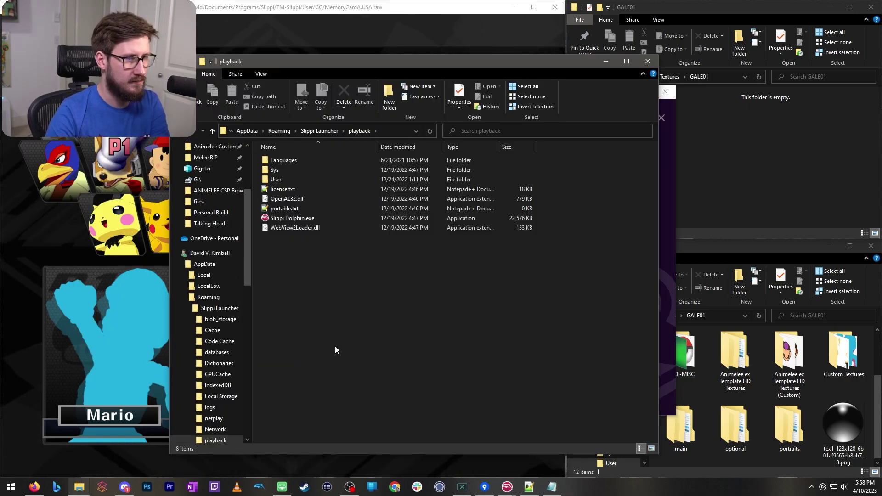
double_click(298, 179)
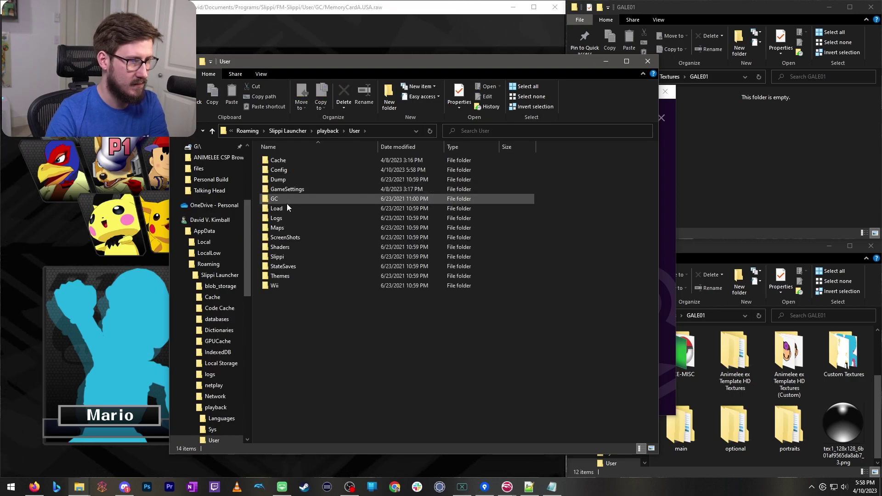
double_click(285, 208)
double_click(296, 162)
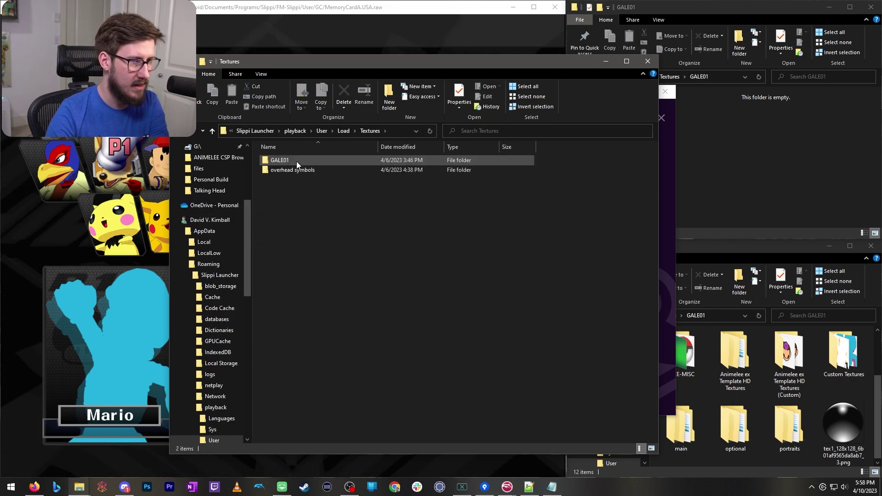
double_click(296, 161)
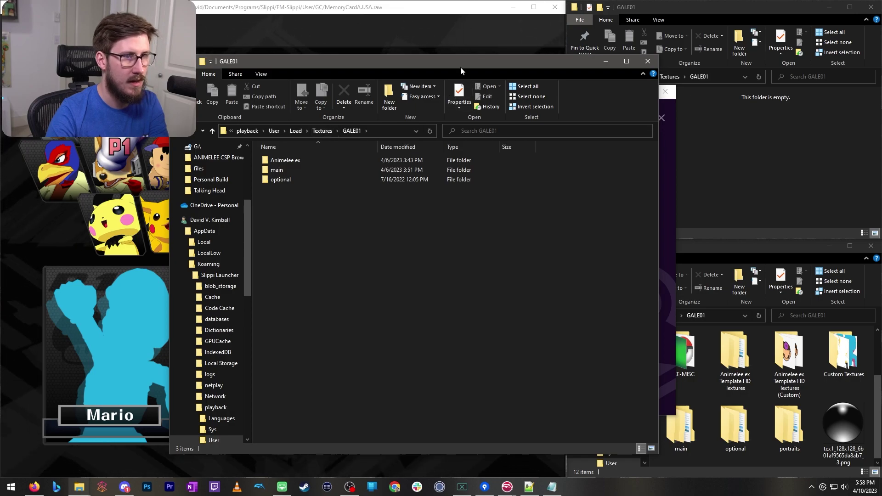
Copy the Custom Textures folder from netplay's Load GALE01 folder into playback's GALE01 folder and open the copy.
left_click_drag(462, 71, 360, 77)
left_click(843, 366)
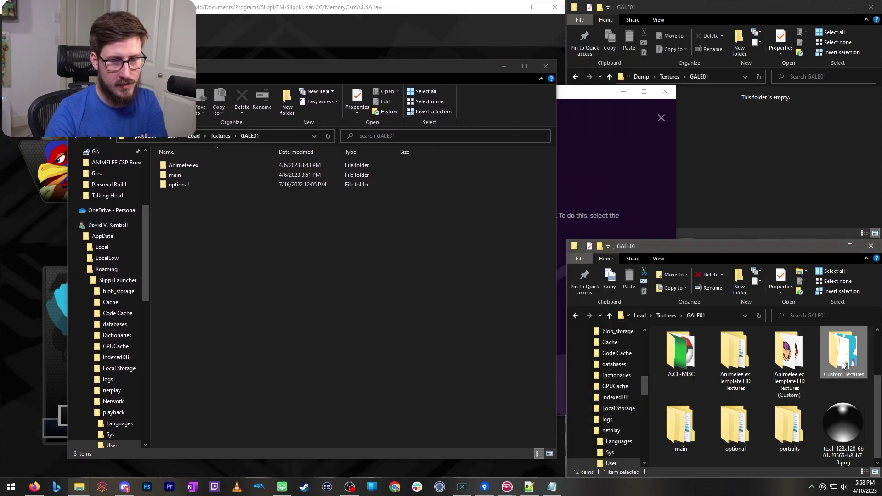
left_click(246, 228)
key("ctrl+v")
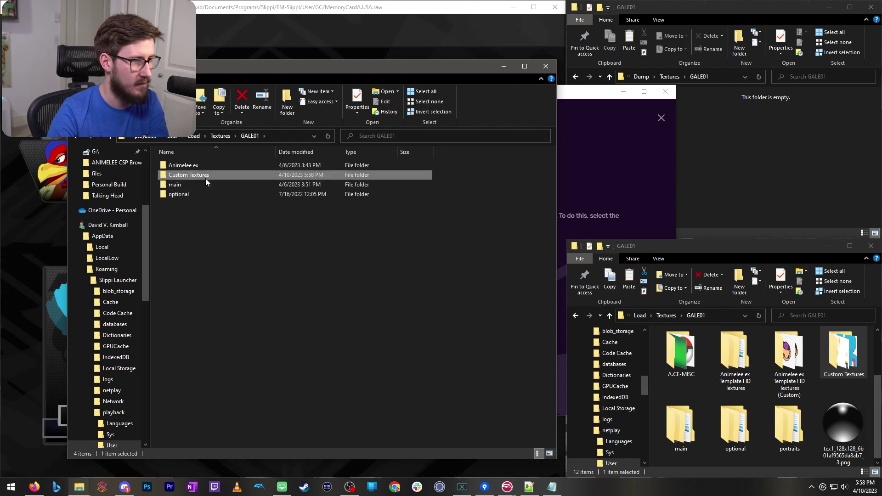
double_click(205, 179)
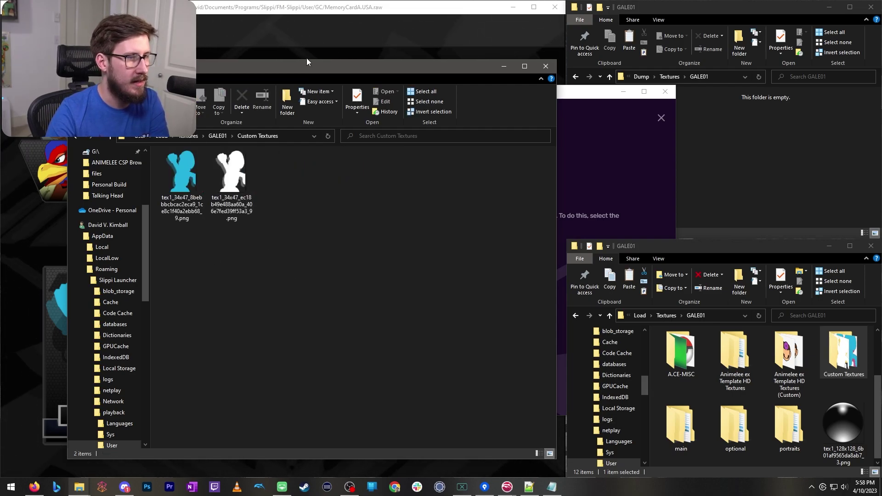
left_click_drag(307, 61, 263, 71)
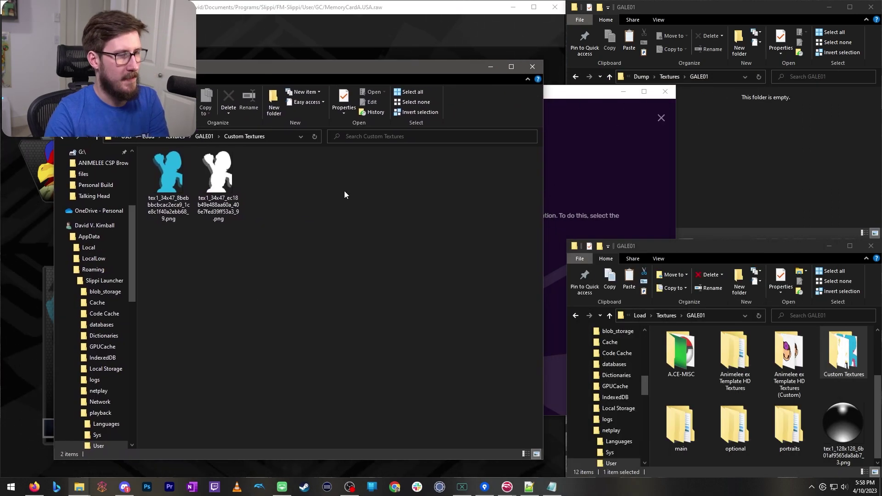
Close the playback textures folder and the launcher settings, returning to the game and the netplay GALE01 folders.
left_click(532, 67)
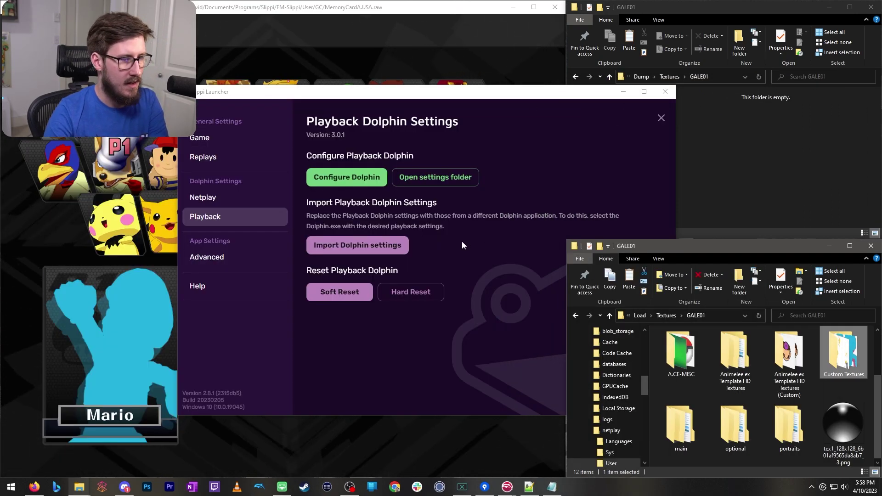
left_click(661, 118)
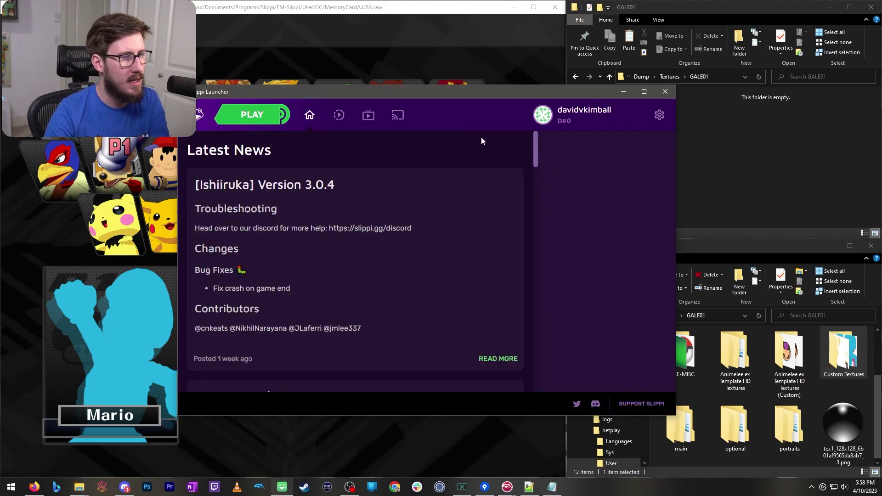
left_click(443, 64)
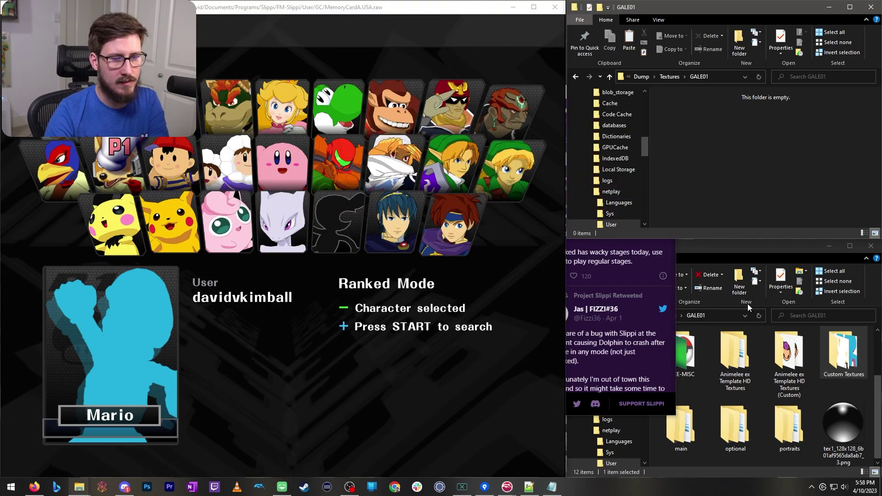
left_click(757, 370)
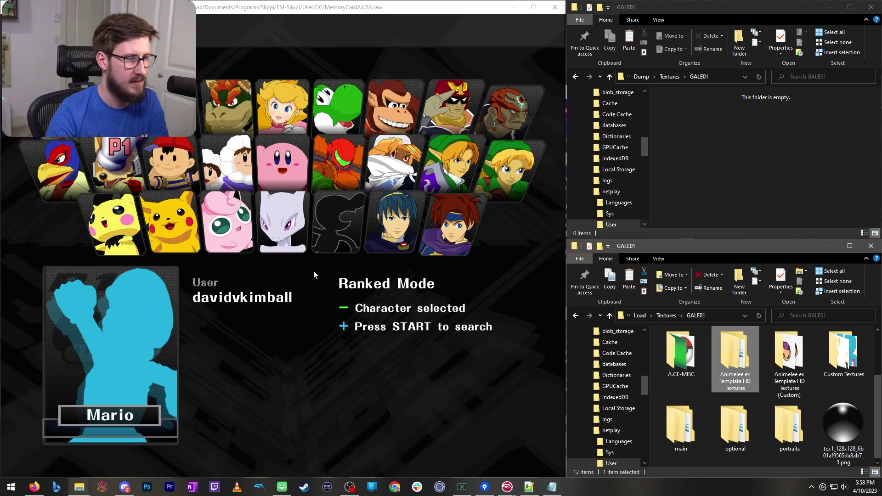